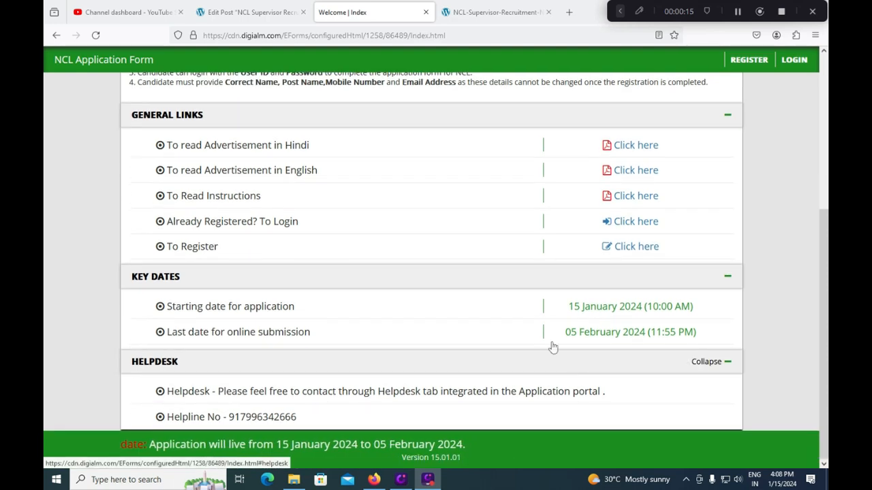
# Step: Follow the 'To Register' link on the welcome page to reach the User ID and Password registration page
pyautogui.scroll(3, 570, 365)
pyautogui.scroll(-3, 538, 346)
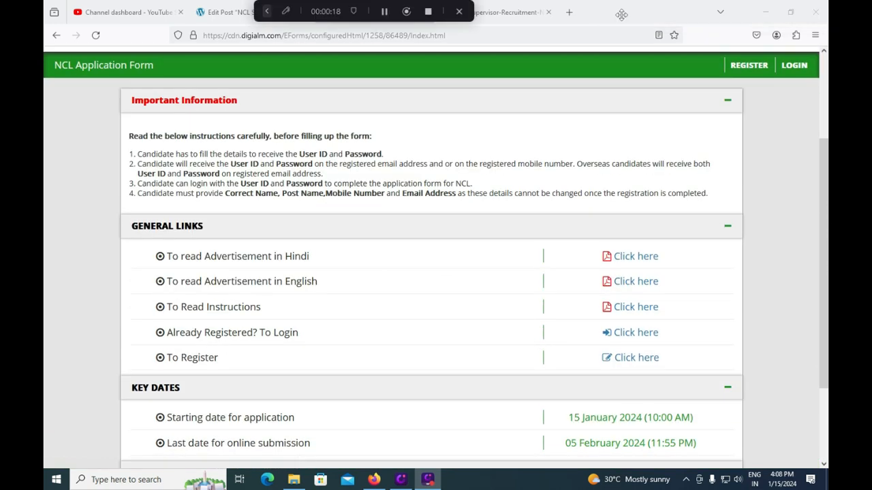
pyautogui.click(435, 11)
pyautogui.moveTo(592, 321)
pyautogui.mouseDown()
pyautogui.moveTo(620, 346)
pyautogui.moveTo(671, 343)
pyautogui.mouseUp()
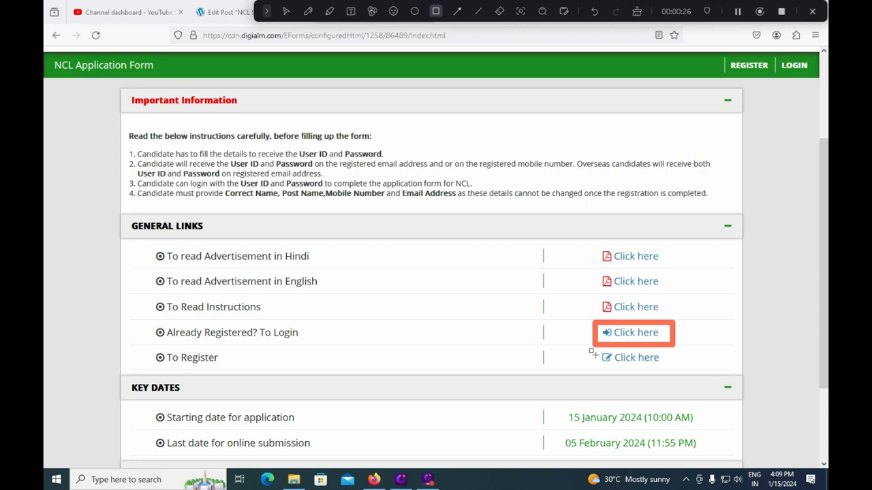
pyautogui.moveTo(597, 352); pyautogui.dragTo(674, 371)
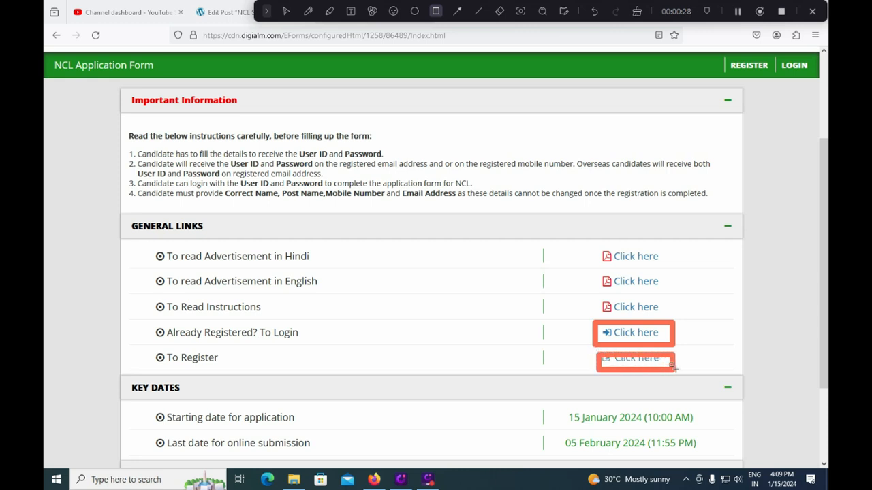
pyautogui.moveTo(717, 56)
pyautogui.mouseDown()
pyautogui.moveTo(765, 89)
pyautogui.moveTo(779, 81)
pyautogui.mouseUp()
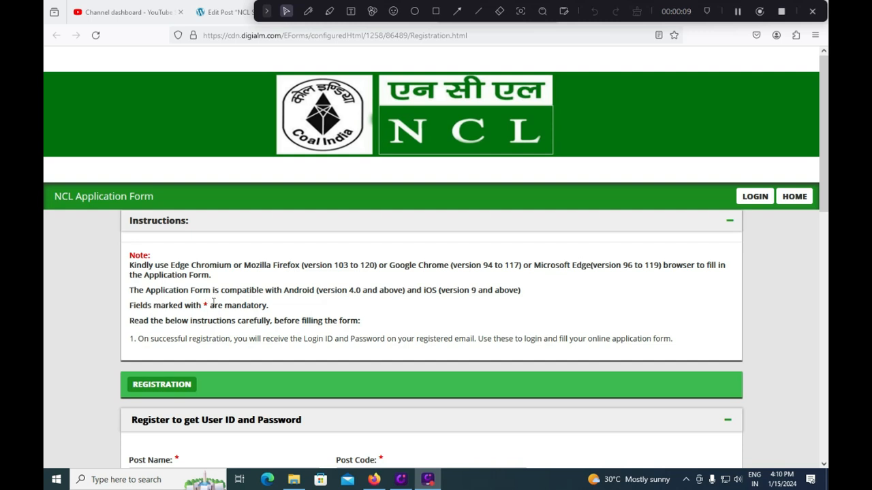
# Step: Select the post Assistant Foreman(E and T)(Trainee) T and S Gr.C so Post Code 01 fills in
pyautogui.moveTo(202, 305); pyautogui.dragTo(254, 306)
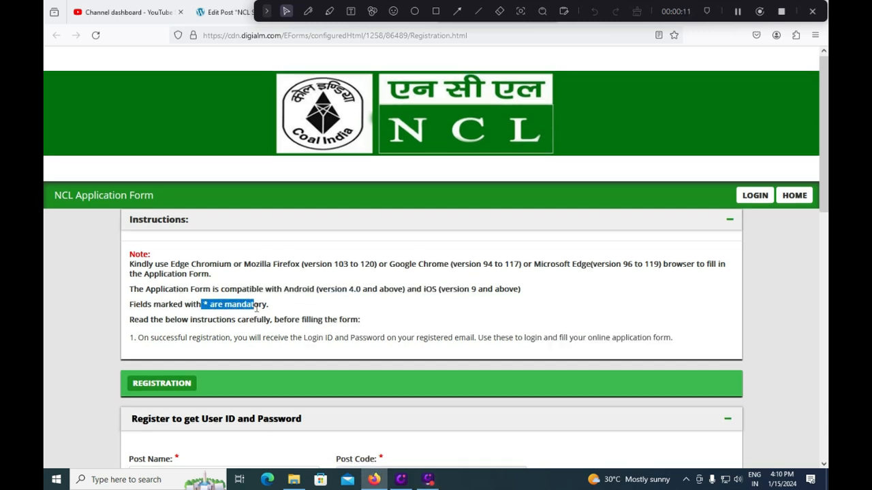
pyautogui.scroll(-3, 255, 308)
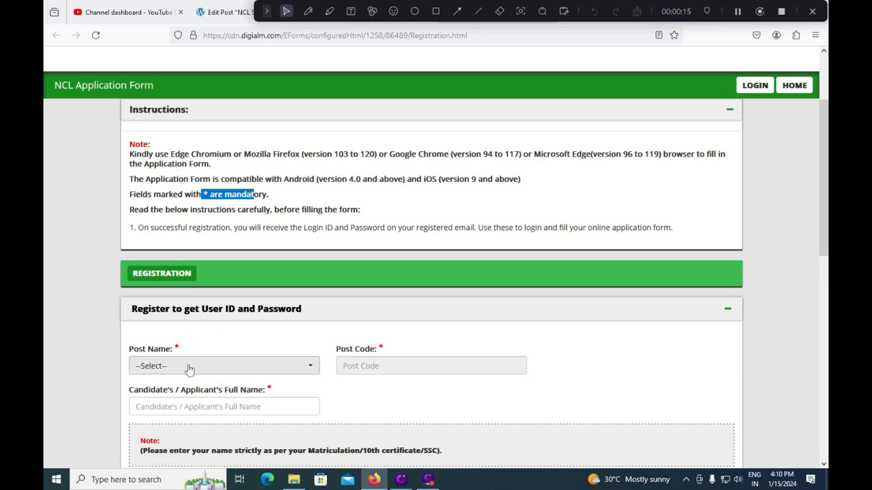
pyautogui.click(190, 366)
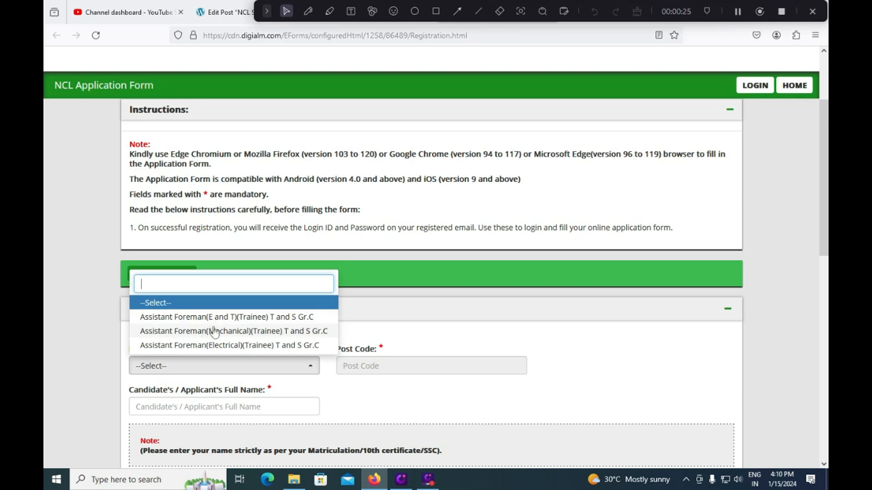
pyautogui.press('F9')
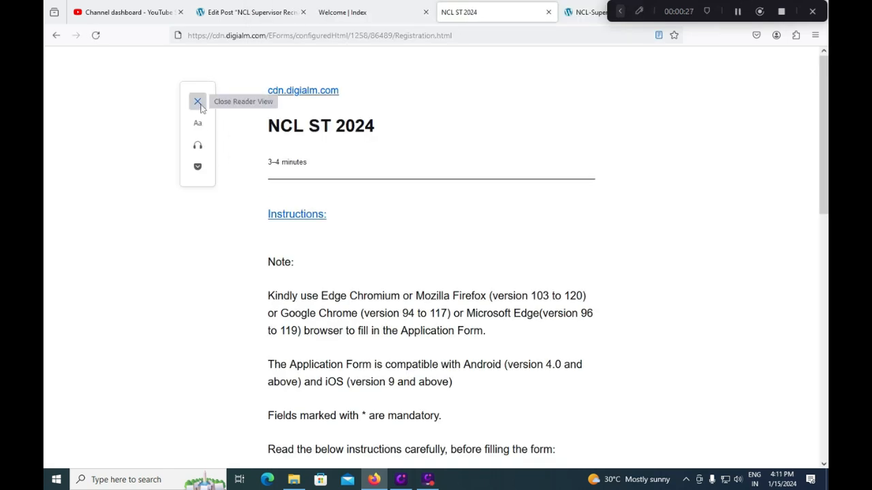
pyautogui.click(198, 101)
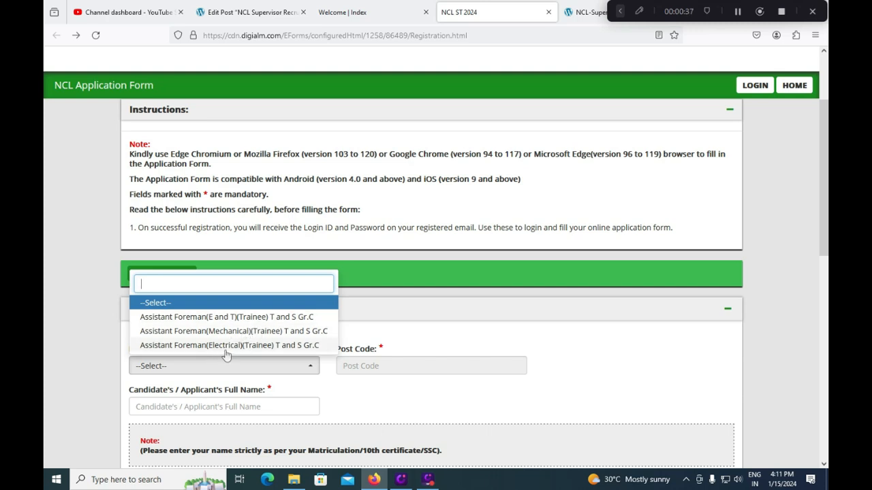
pyautogui.click(234, 318)
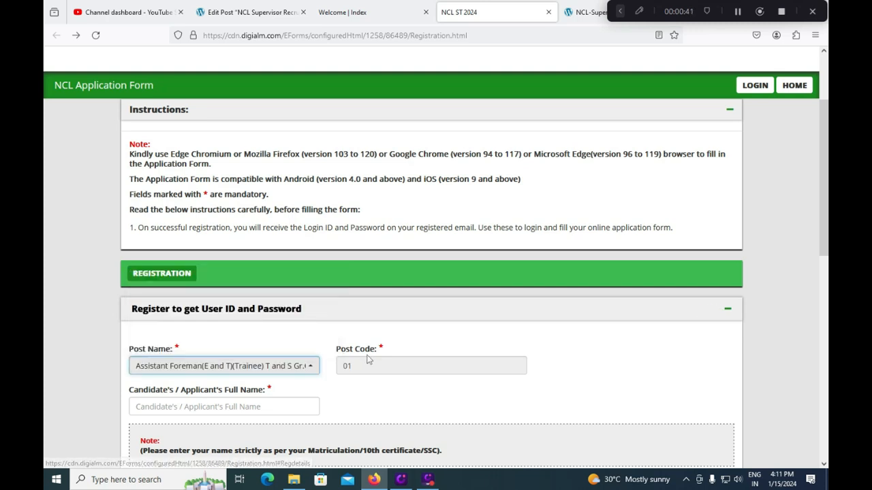
# Step: Enter the applicant's full name as written on the matriculation certificate
pyautogui.click(252, 409)
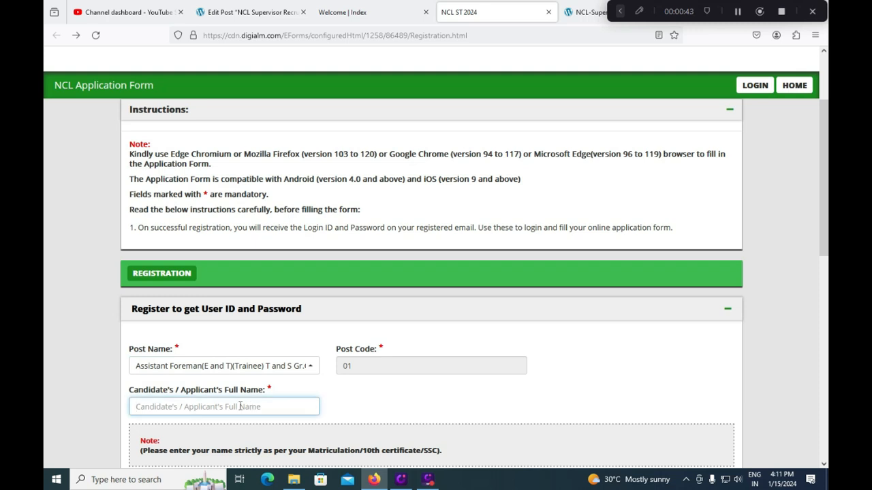
pyautogui.scroll(-5, 254, 409)
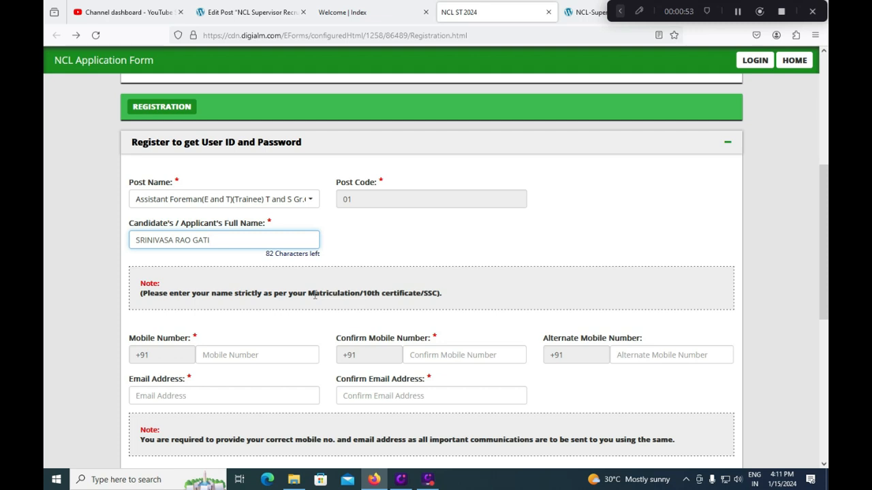
pyautogui.moveTo(314, 292); pyautogui.dragTo(363, 291)
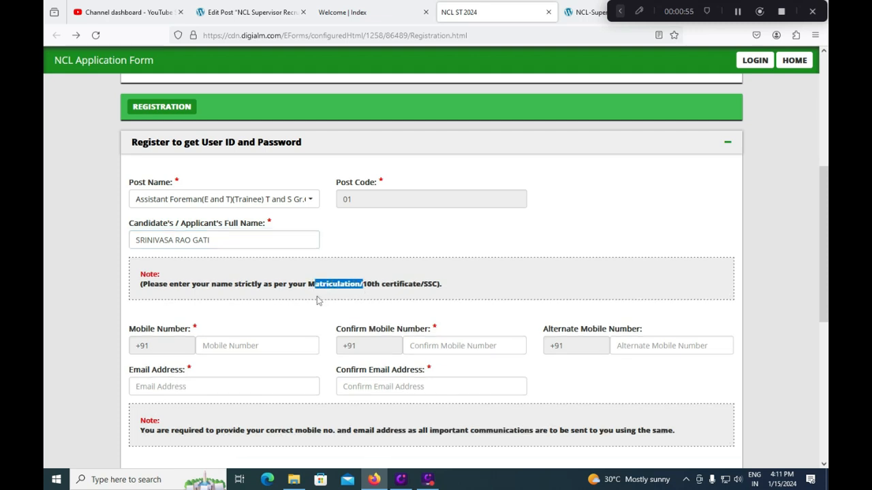
# Step: Fill in the applicant's mobile number and repeat it in Confirm Mobile
pyautogui.click(248, 345)
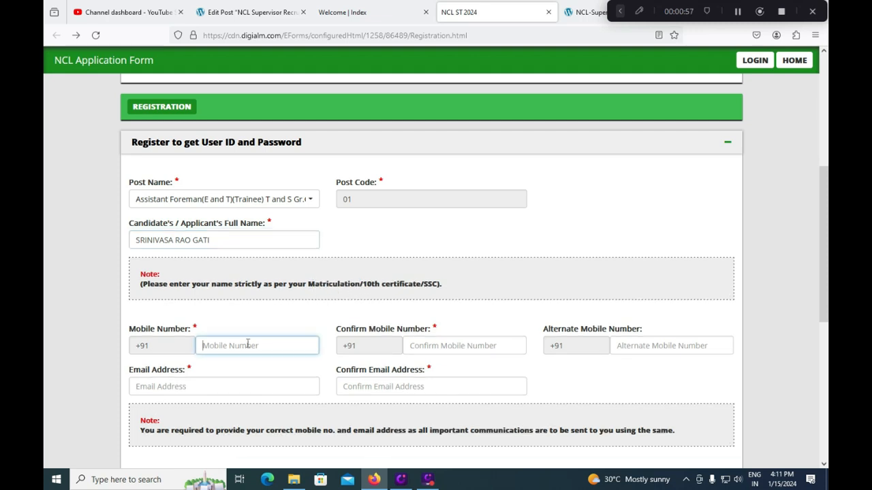
pyautogui.write('9999999999')
pyautogui.click(455, 346)
pyautogui.write('9999999999')
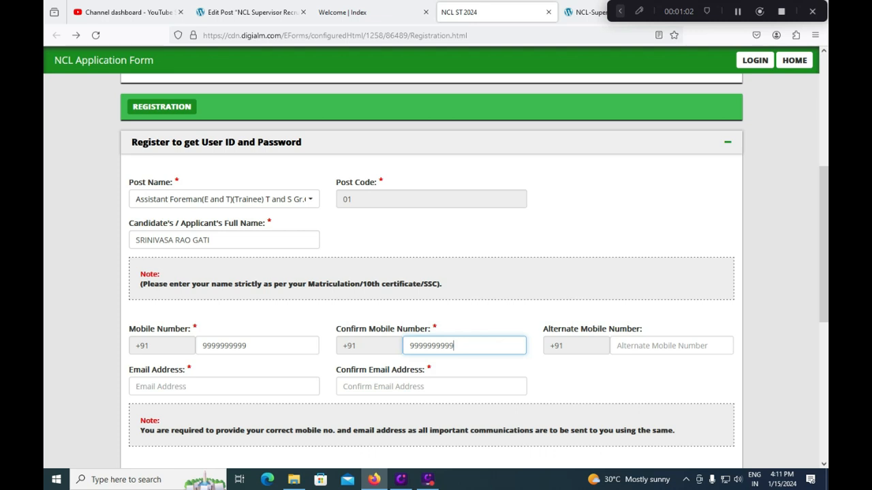
pyautogui.click(630, 346)
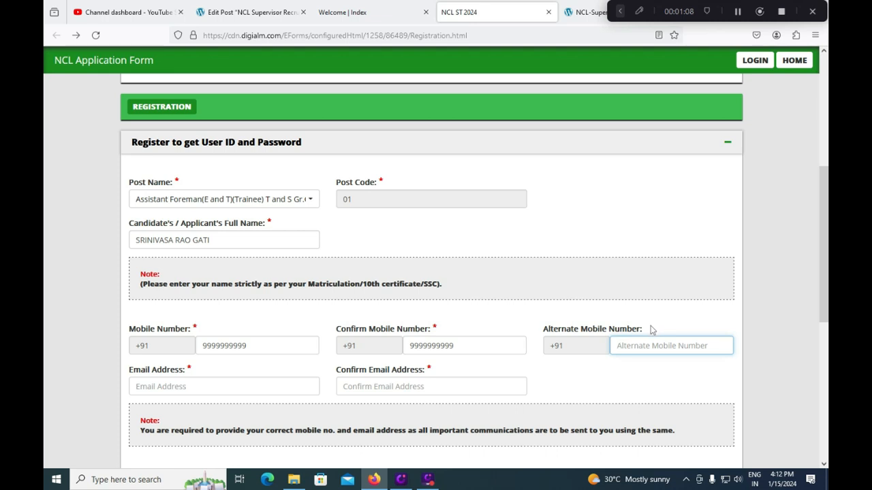
# Step: Fill in the applicant's e-mail address and repeat it in Confirm Email
pyautogui.click(240, 387)
pyautogui.click(431, 390)
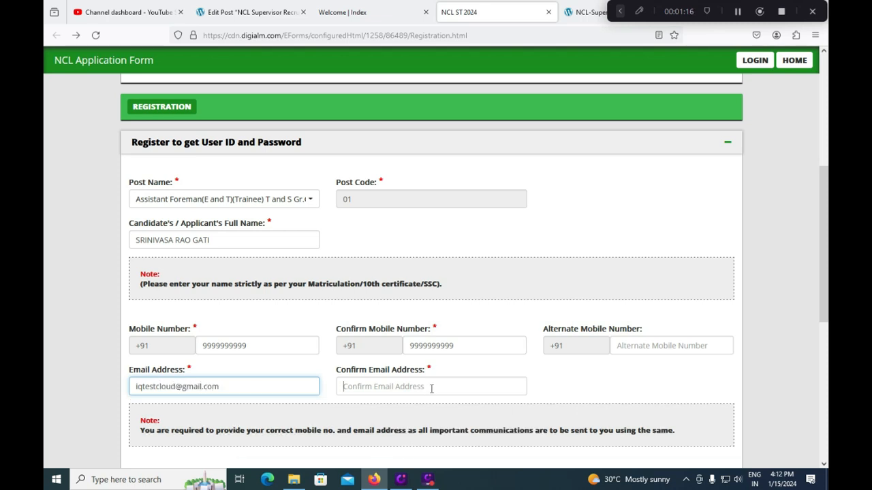
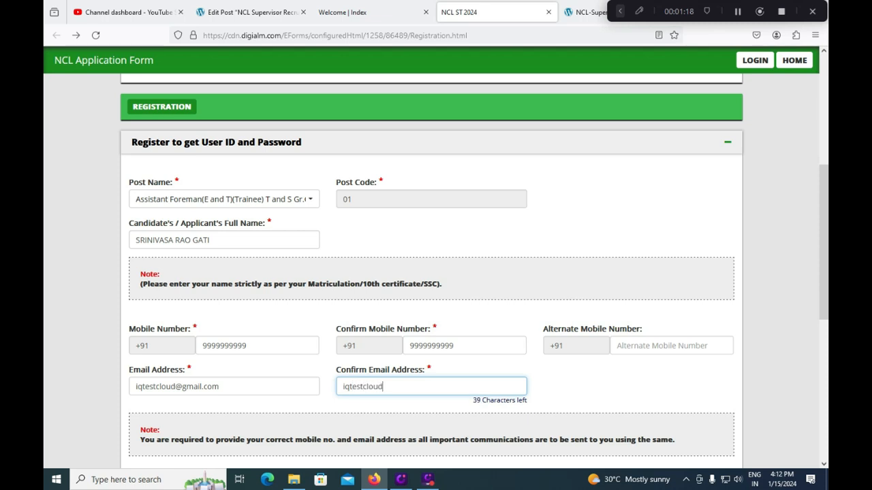
pyautogui.scroll(-3, 266, 385)
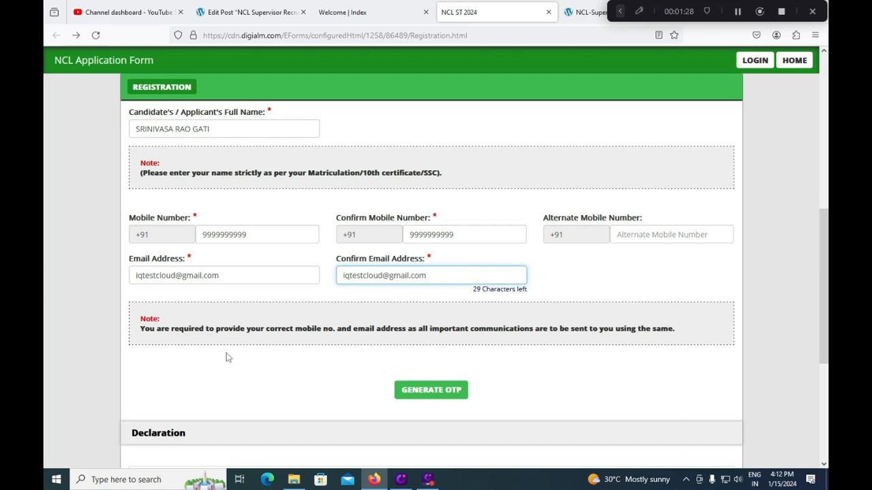
# Step: Tick the I Agree declaration and enter the characters shown in the captcha image
pyautogui.scroll(-2, 232, 361)
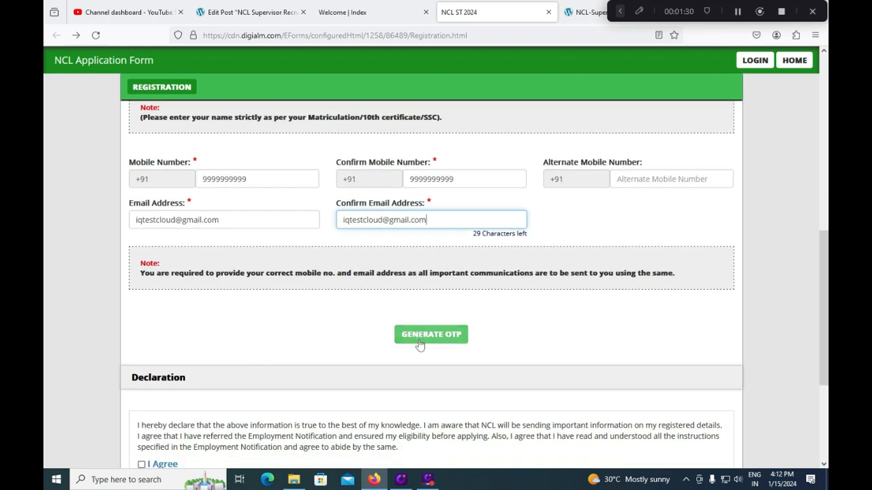
pyautogui.scroll(-2, 419, 345)
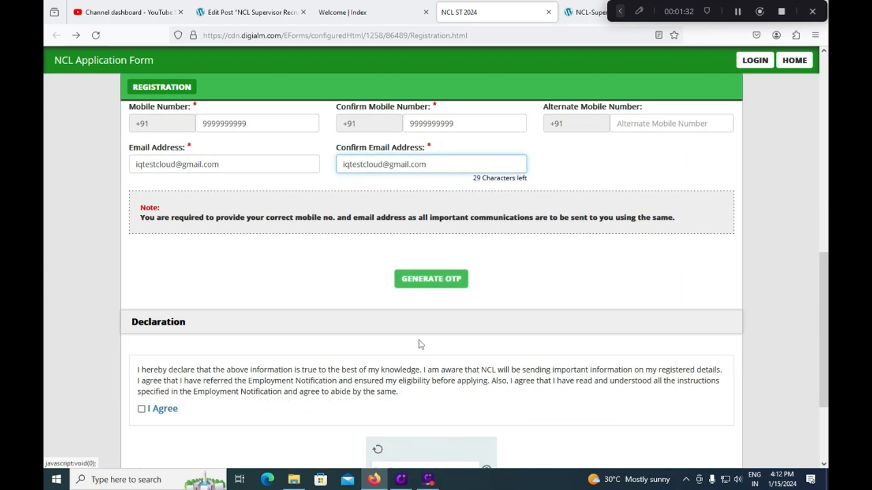
pyautogui.scroll(-4, 408, 310)
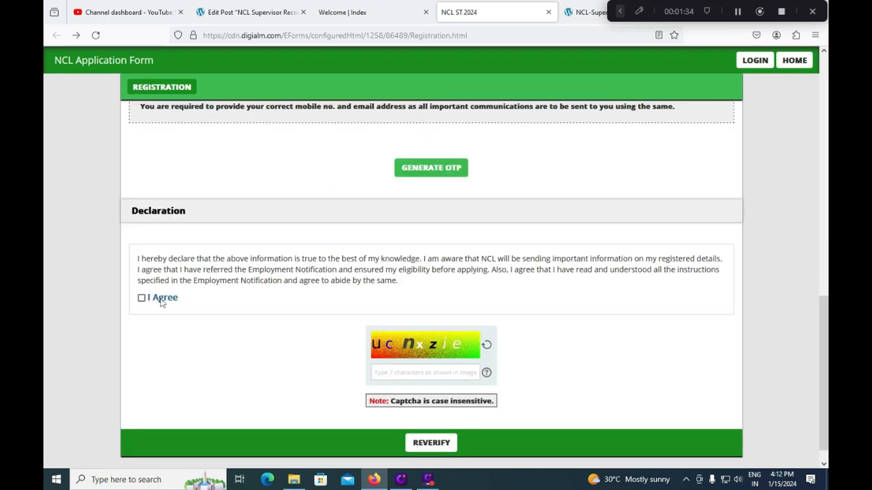
pyautogui.click(141, 288)
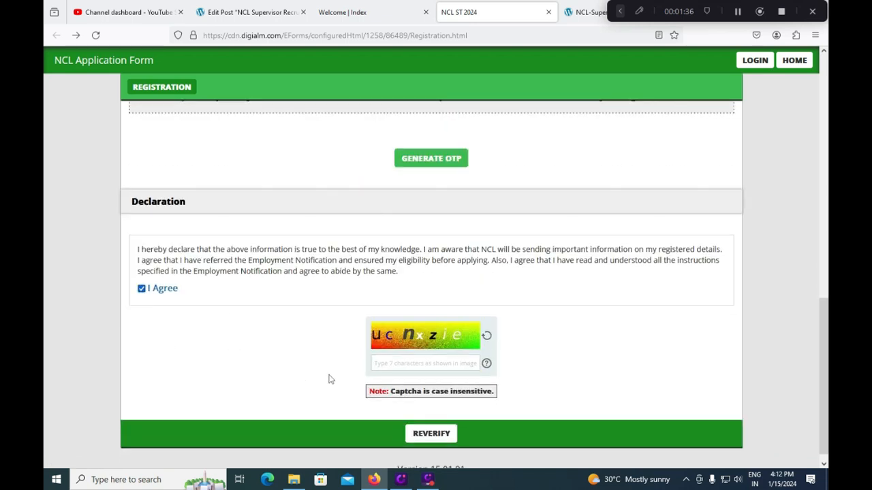
pyautogui.click(395, 365)
pyautogui.write('ucnxzie')
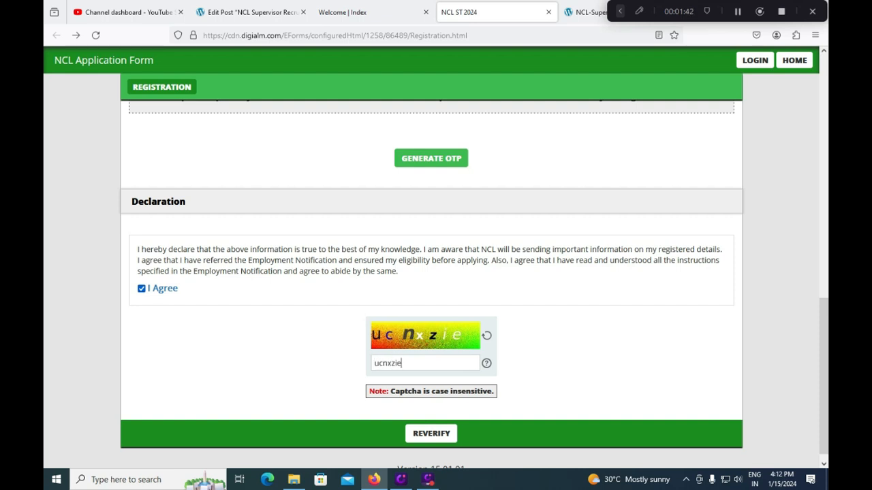
pyautogui.click(620, 11)
pyautogui.click(436, 11)
pyautogui.moveTo(388, 417); pyautogui.dragTo(484, 447)
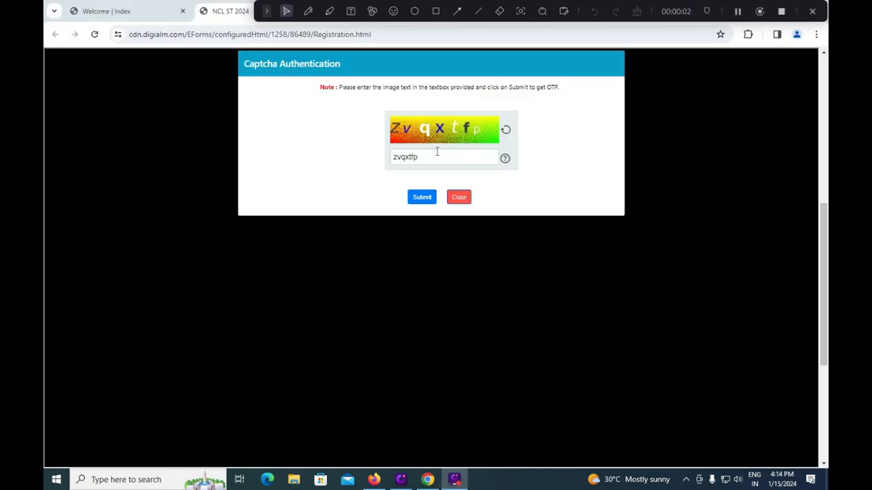
# Step: Submit the OTP captcha, re-accept the declaration, enter the new captcha and REVERIFY the details
pyautogui.click(427, 200)
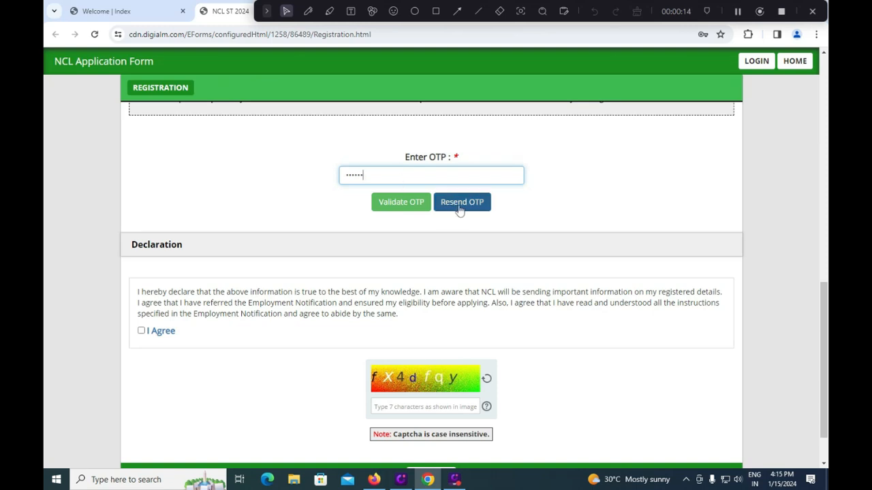
pyautogui.click(145, 333)
pyautogui.click(388, 409)
pyautogui.write('fx')
pyautogui.write('4df')
pyautogui.write('qy')
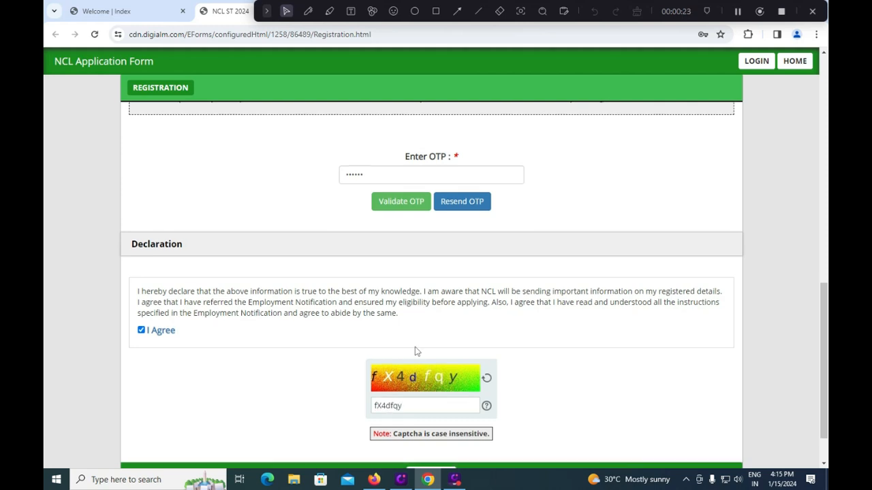
pyautogui.scroll(-1, 417, 352)
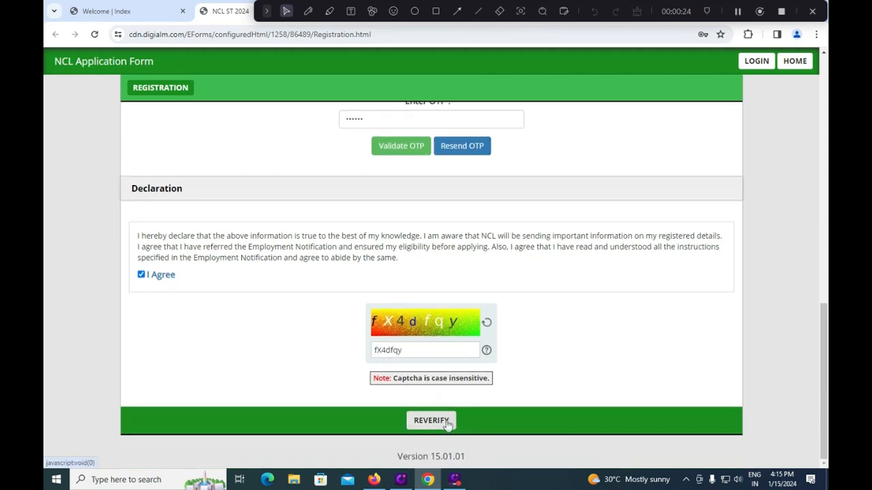
pyautogui.click(410, 423)
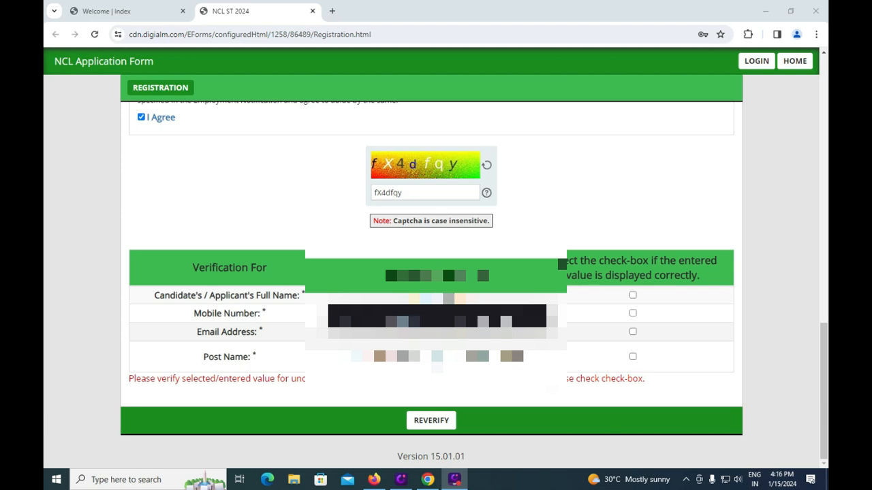
# Step: Tick the verification boxes for full name, mobile number, e-mail address and post name
pyautogui.click(633, 295)
pyautogui.click(633, 313)
pyautogui.click(633, 331)
pyautogui.click(633, 356)
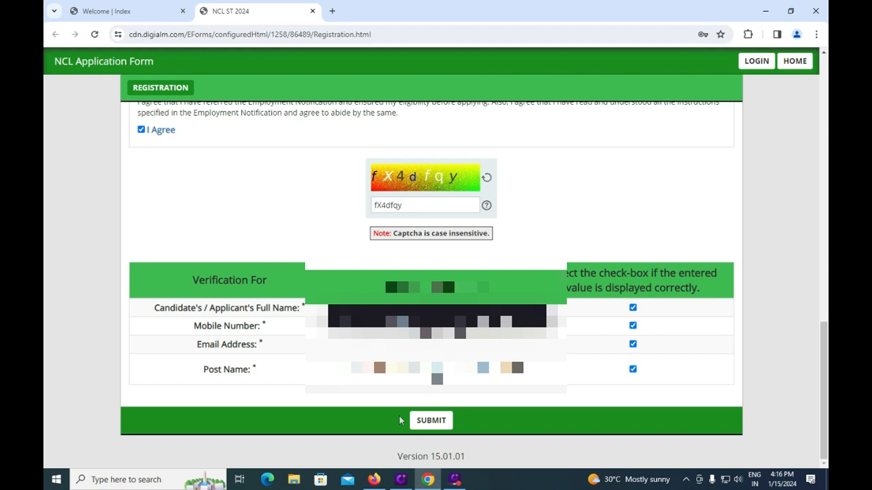
# Step: Submit the registration, agree to the Privacy Notice and confirm the final alert
pyautogui.click(430, 423)
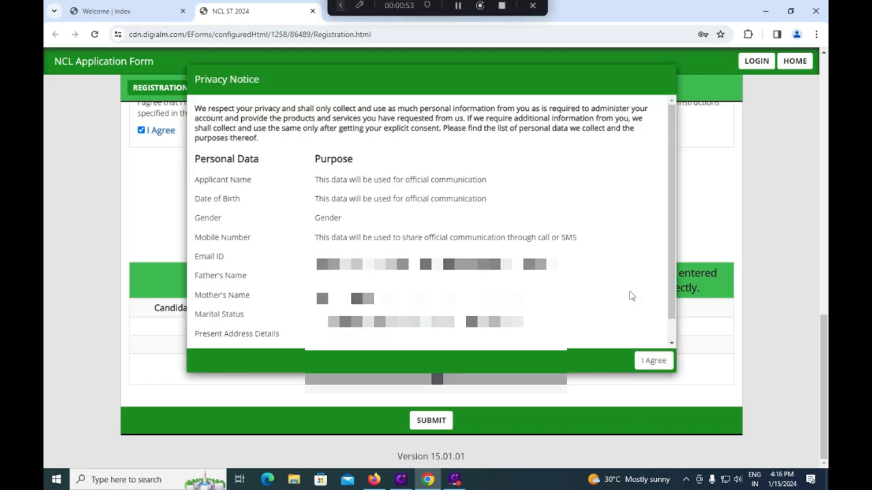
pyautogui.click(342, 5)
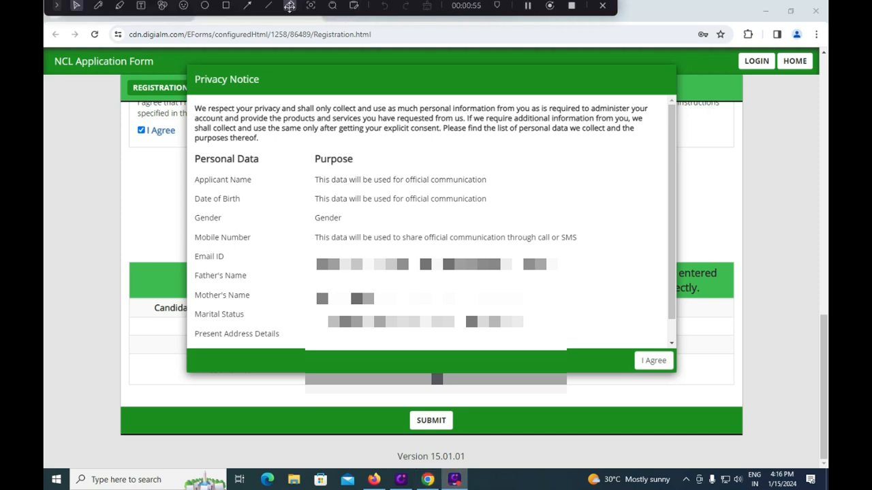
pyautogui.click(226, 6)
pyautogui.moveTo(616, 340)
pyautogui.mouseDown()
pyautogui.moveTo(620, 351)
pyautogui.moveTo(694, 377)
pyautogui.mouseUp()
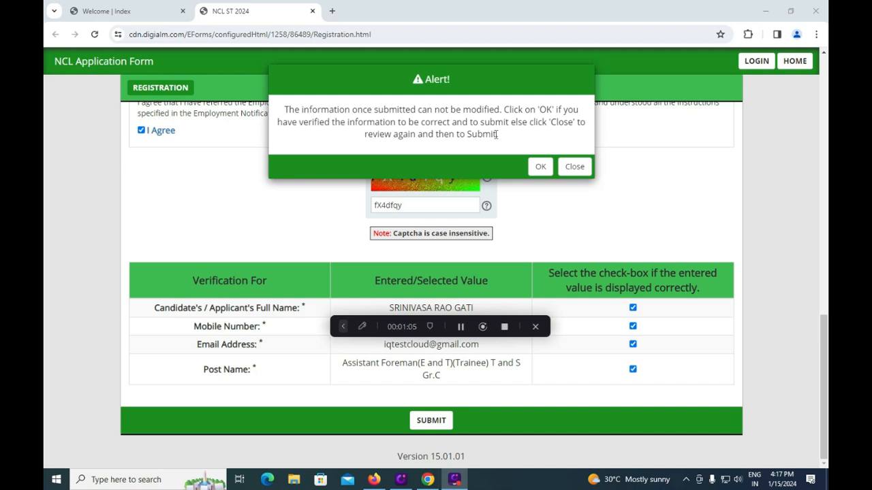
pyautogui.click(539, 169)
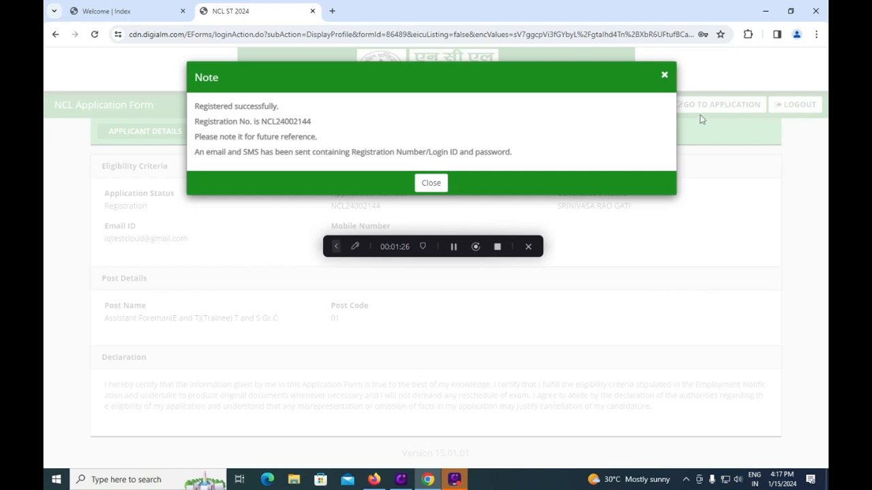
# Step: Dismiss the registration success note and go to the application's Eligibility Criteria page
pyautogui.click(336, 247)
pyautogui.click(226, 246)
pyautogui.moveTo(657, 93); pyautogui.dragTo(767, 114)
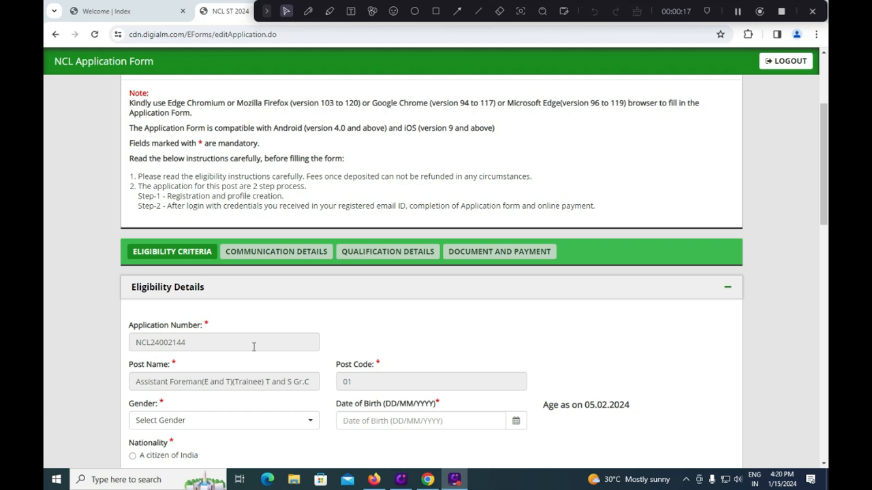
# Step: Set Gender to Male and bring up the recruitment notification PDF in Firefox
pyautogui.click(220, 422)
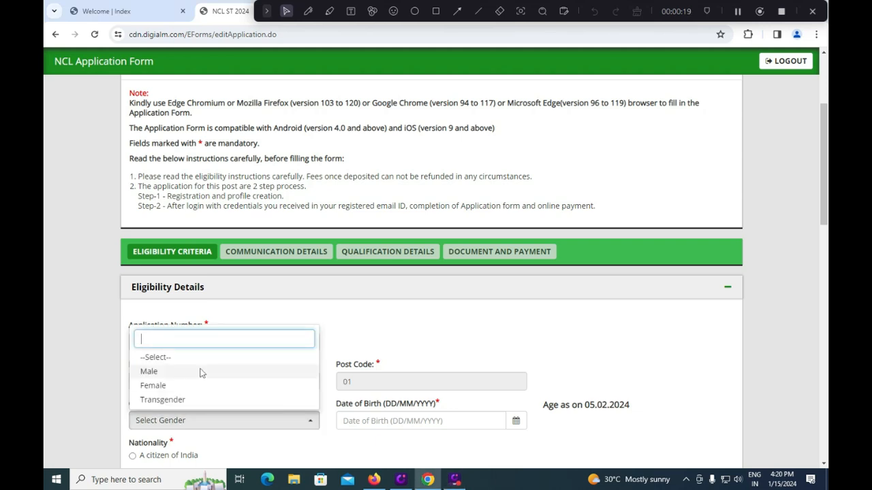
pyautogui.click(149, 371)
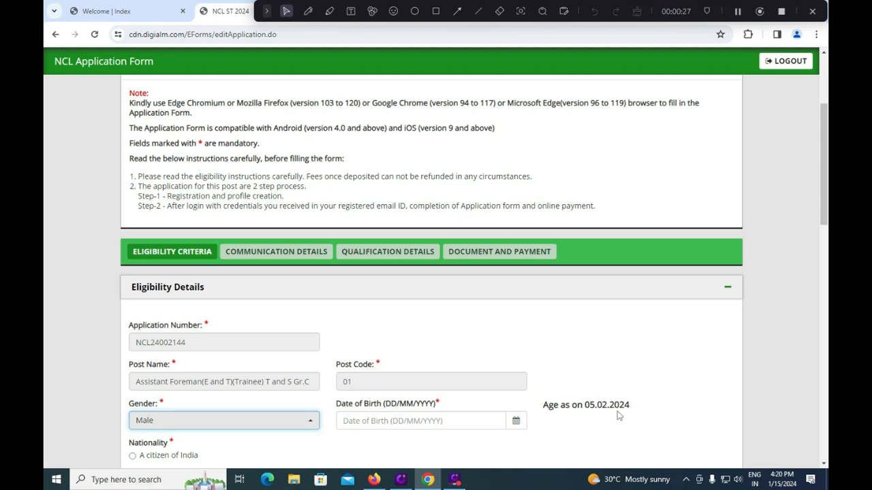
pyautogui.click(374, 479)
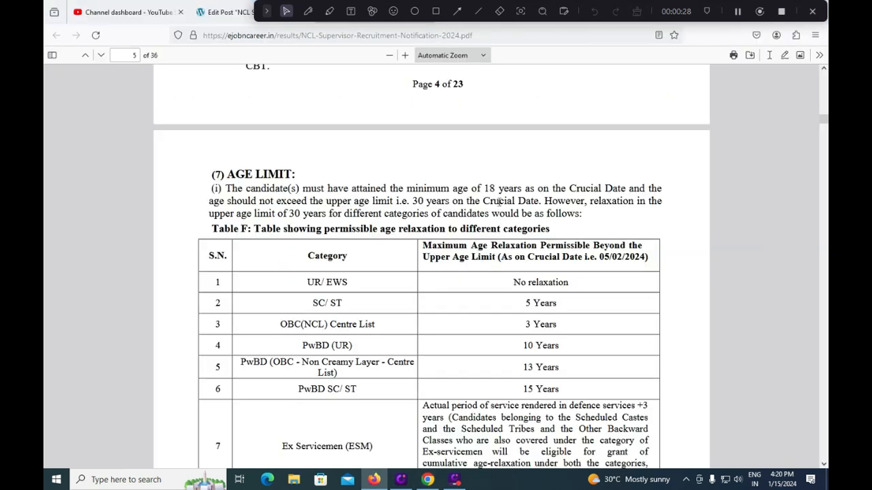
# Step: Reload the notification PDF to review the Age Limit of 18 to 30 and its relaxations
pyautogui.press('F5')
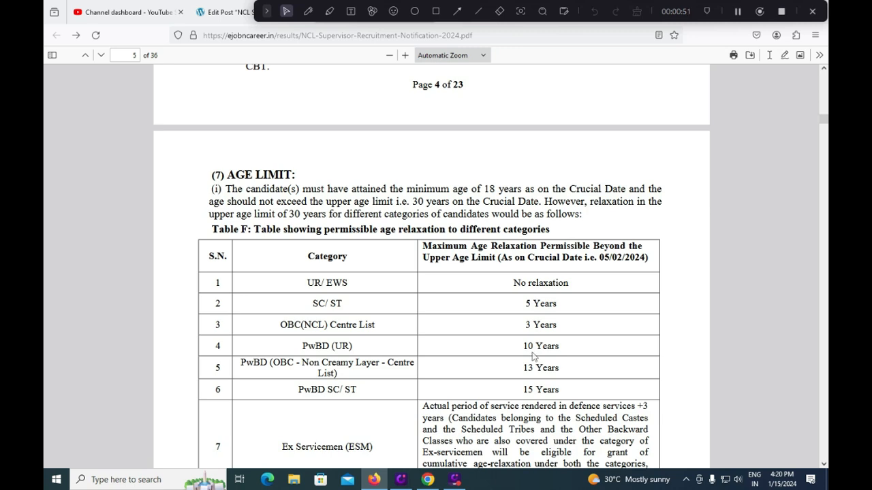
# Step: Set date of birth to 01 Jan 2000 and select 'A citizen of India' as nationality
pyautogui.click(428, 480)
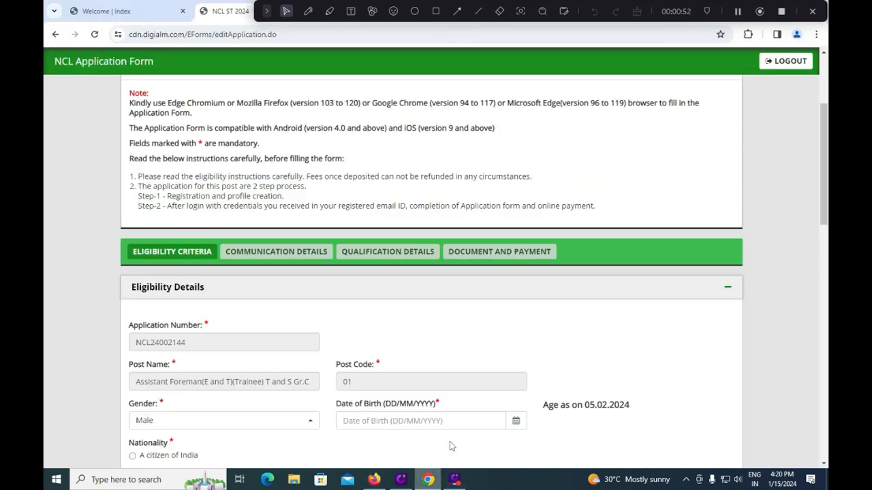
pyautogui.click(515, 422)
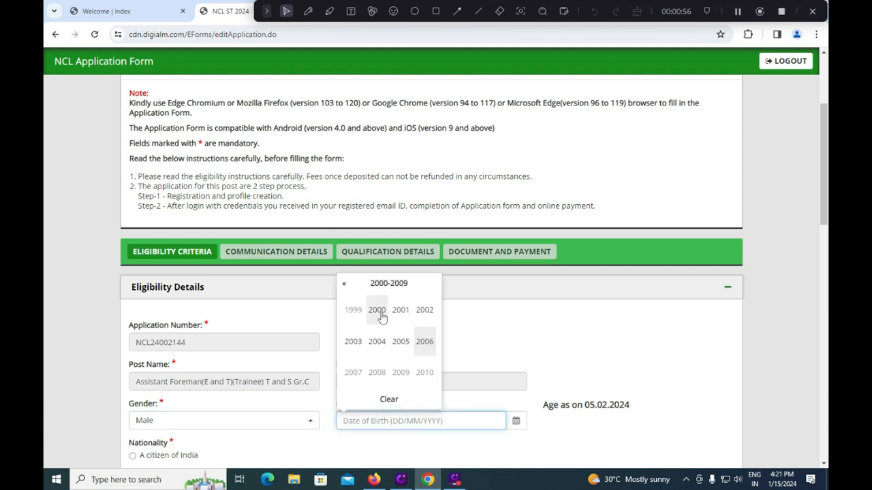
pyautogui.click(377, 316)
pyautogui.click(357, 313)
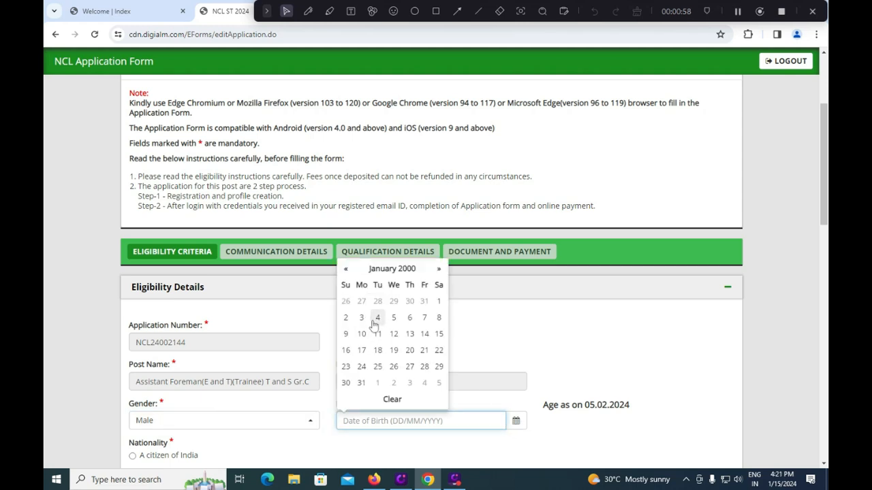
pyautogui.click(439, 305)
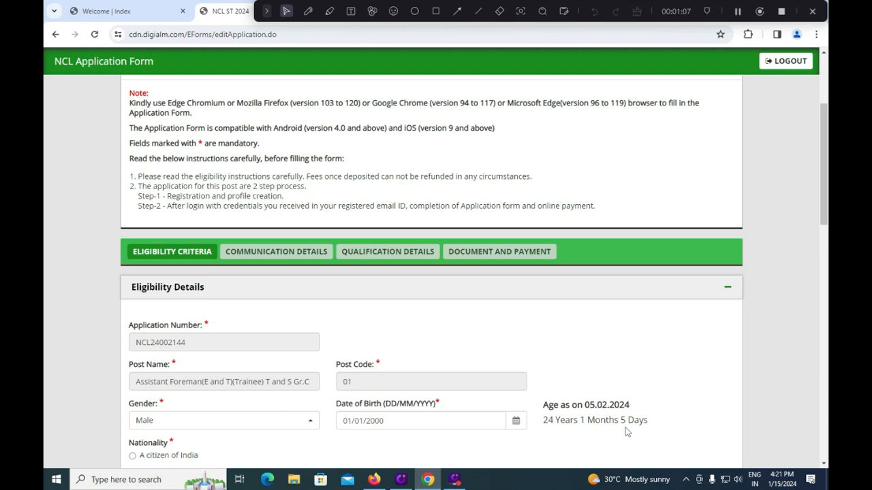
pyautogui.click(133, 456)
# Step: Set the category to SC
pyautogui.scroll(-2, 314, 437)
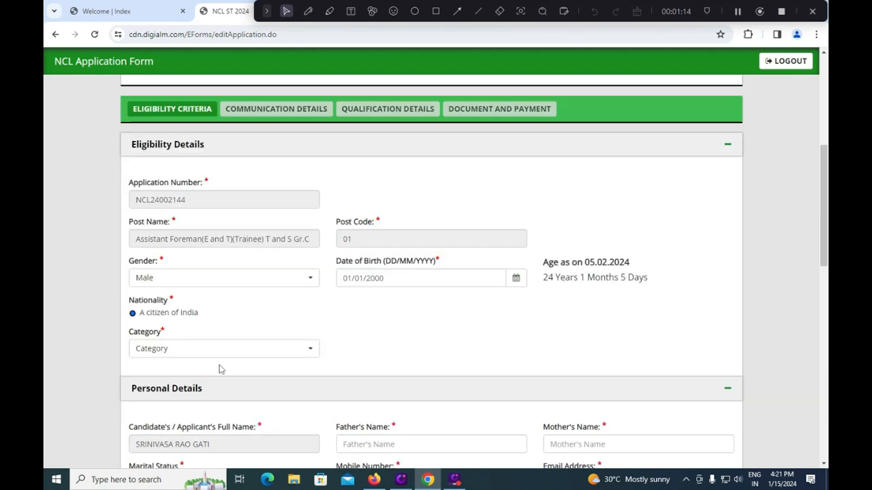
pyautogui.click(220, 349)
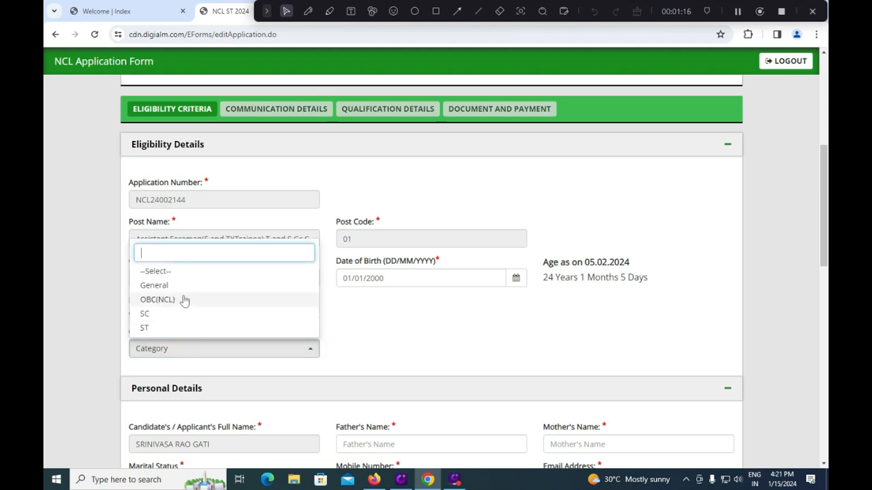
pyautogui.click(169, 316)
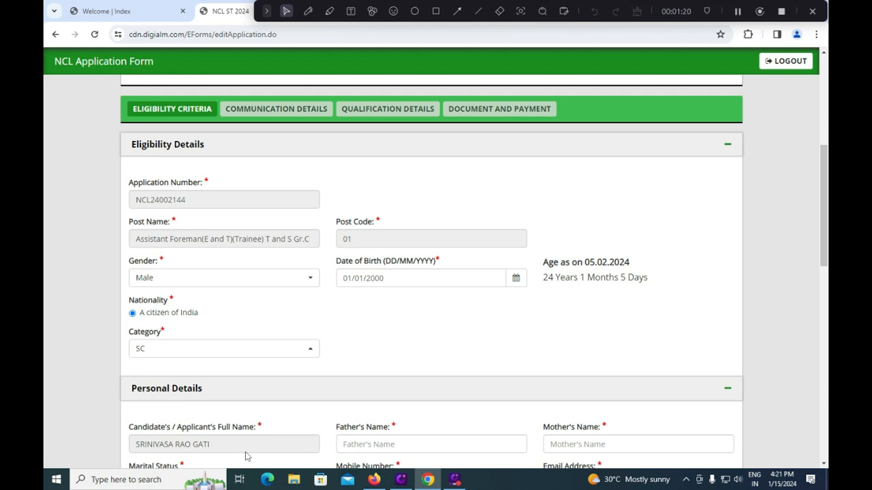
# Step: Enter the father's name and the mother's name in Personal Details
pyautogui.click(382, 445)
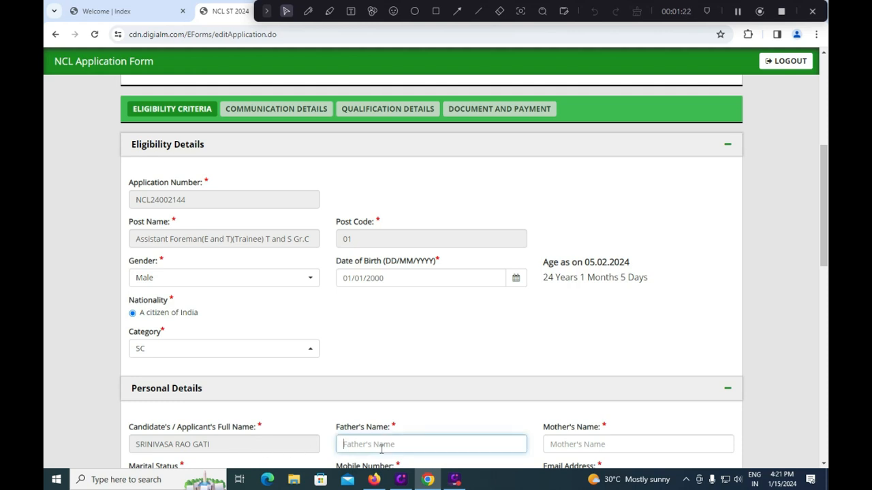
pyautogui.write('R')
pyautogui.press('BackSpace')
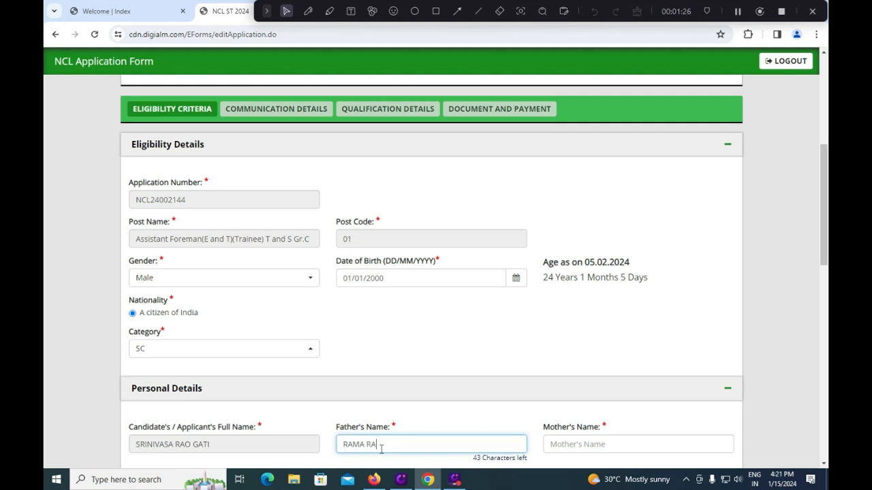
pyautogui.press('Tab')
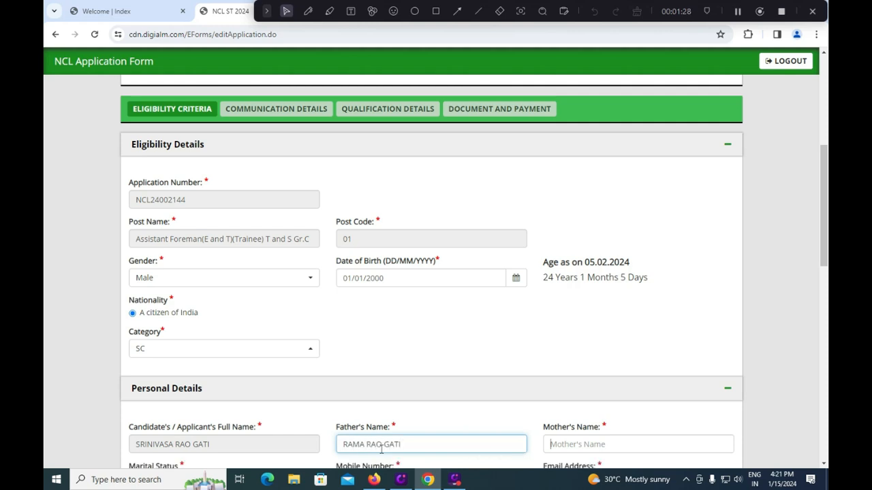
pyautogui.write('RAMANAMMA')
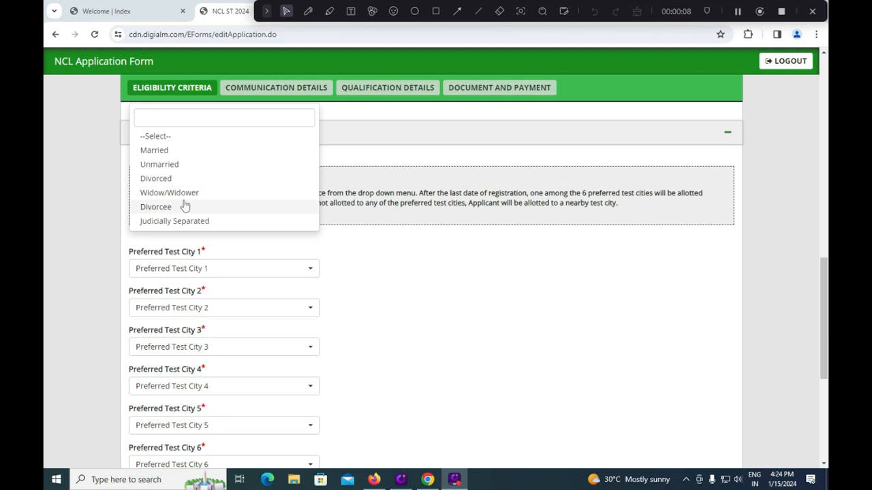
# Step: Mark marital status as Unmarried and choose Ranchi as Preferred Test City 1
pyautogui.click(186, 166)
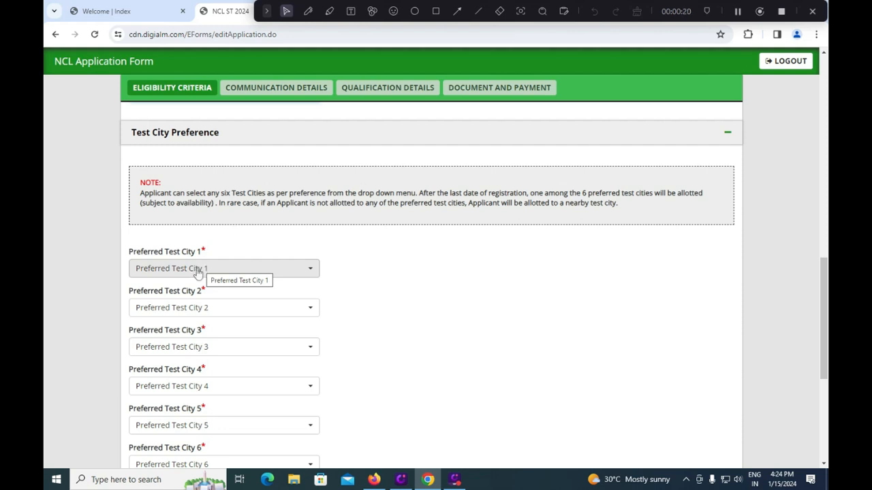
pyautogui.scroll(-1, 197, 273)
pyautogui.click(258, 216)
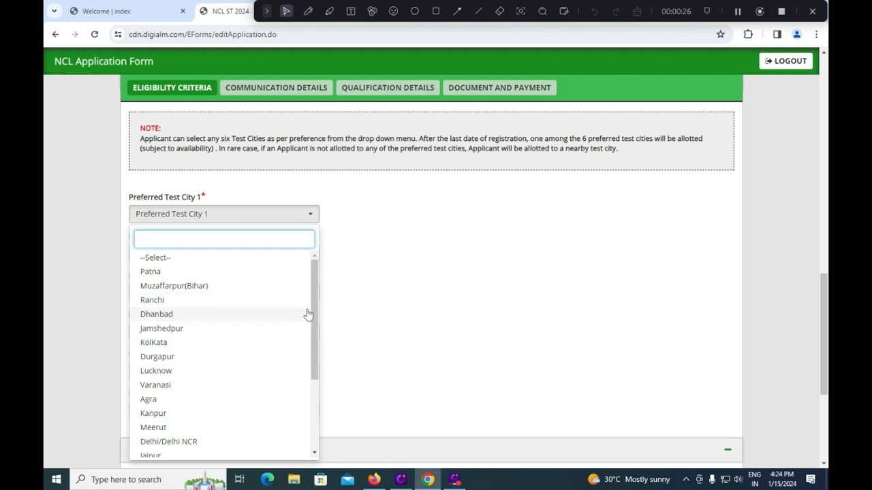
pyautogui.moveTo(321, 313); pyautogui.dragTo(319, 317)
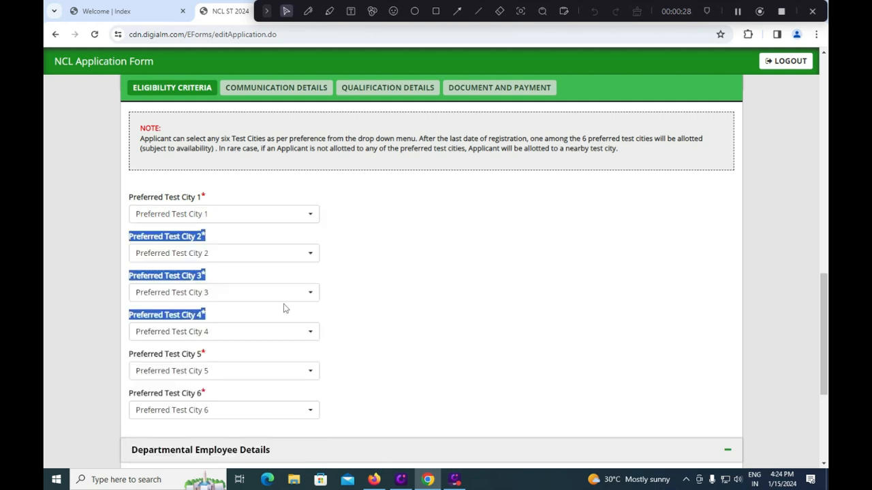
pyautogui.click(247, 215)
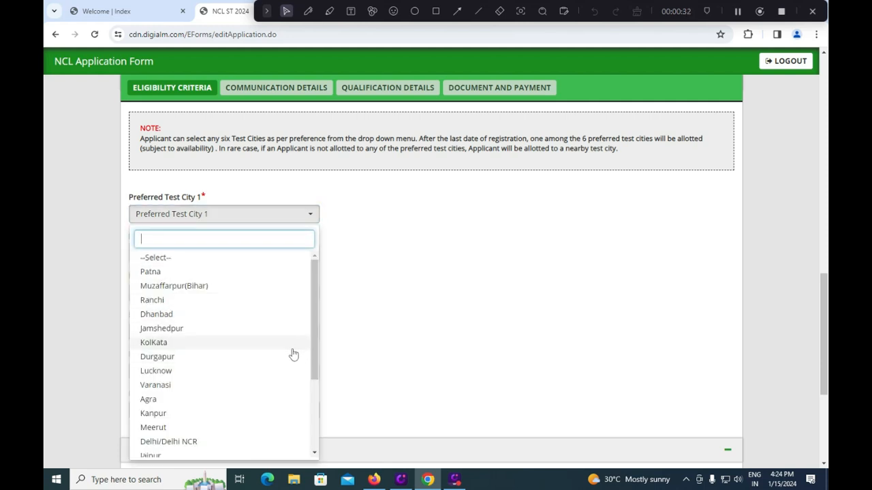
pyautogui.moveTo(312, 352); pyautogui.dragTo(294, 431)
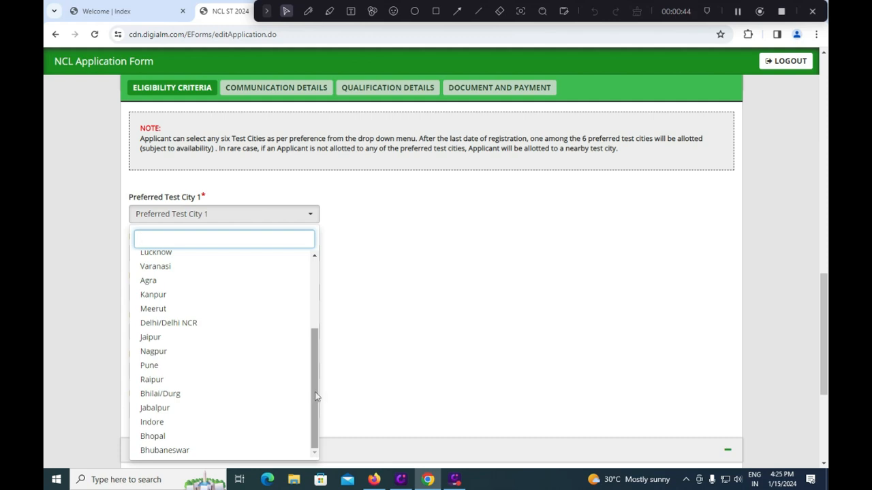
pyautogui.moveTo(314, 398); pyautogui.dragTo(321, 311)
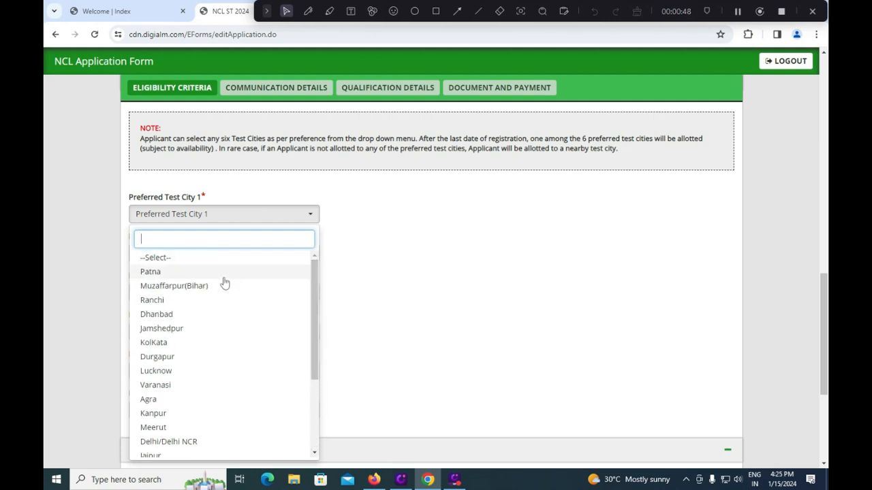
pyautogui.click(180, 301)
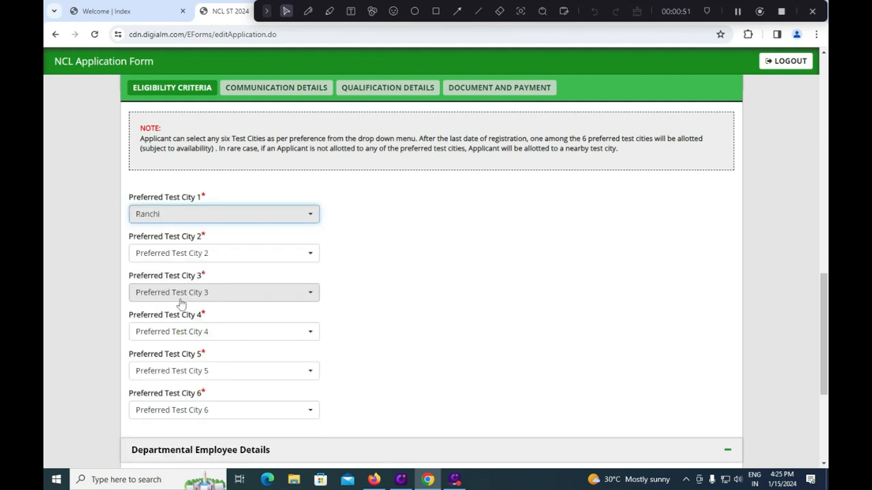
pyautogui.click(204, 254)
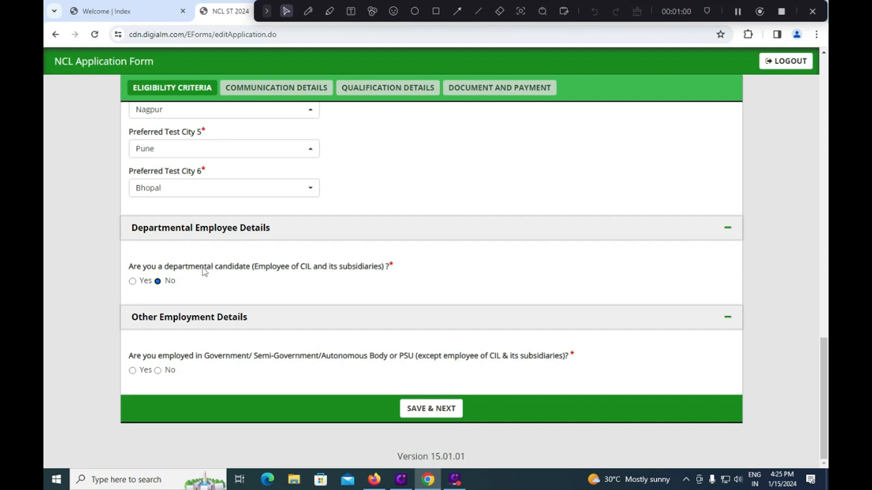
# Step: Switch both the departmental-candidate and government/PSU employment answers from Yes to No
pyautogui.click(133, 281)
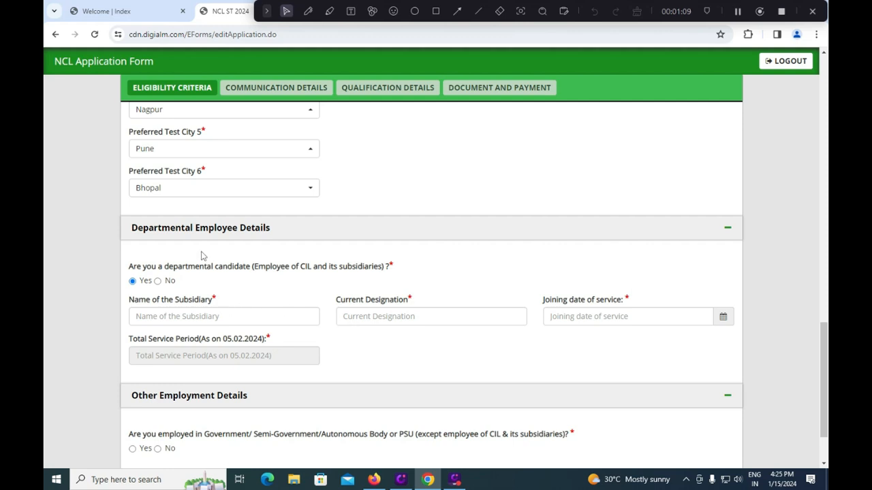
pyautogui.click(157, 281)
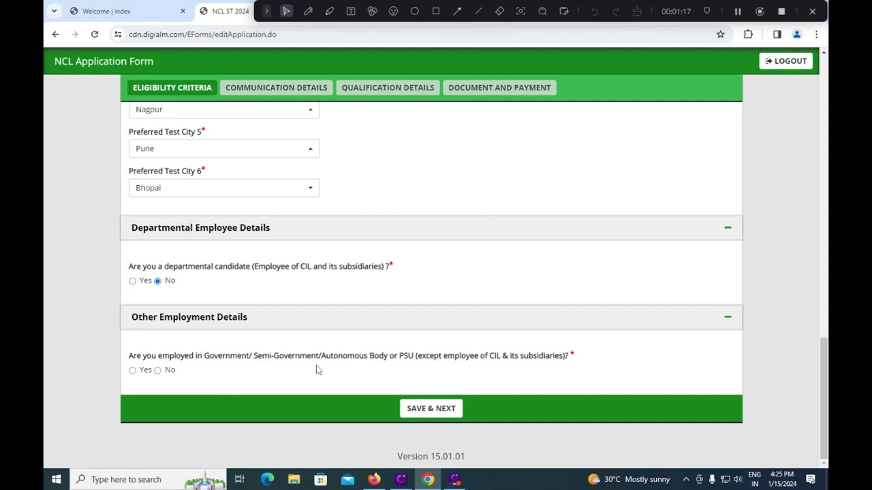
pyautogui.click(132, 370)
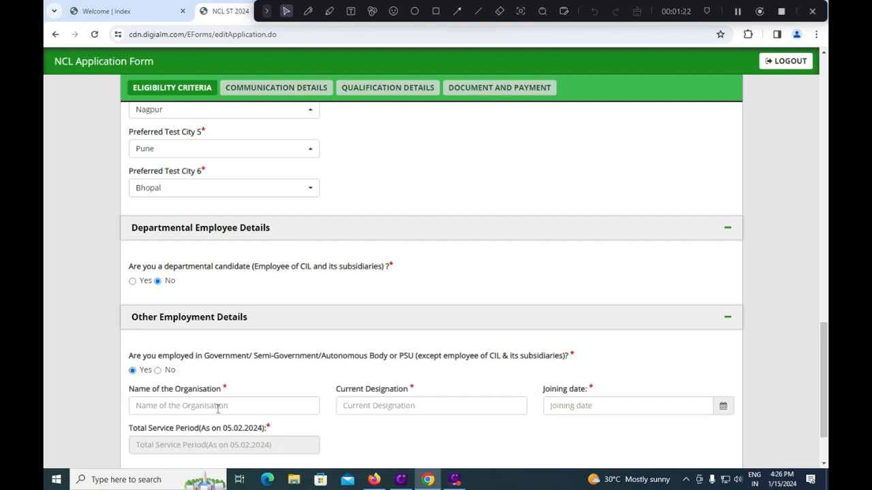
pyautogui.click(158, 371)
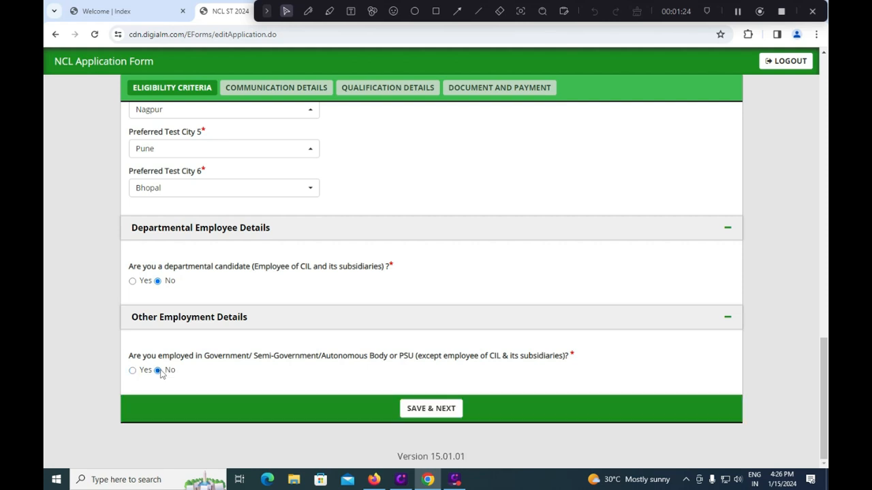
# Step: Save the Eligibility Criteria and Communication Details pages and dismiss the data-saved alert
pyautogui.click(429, 409)
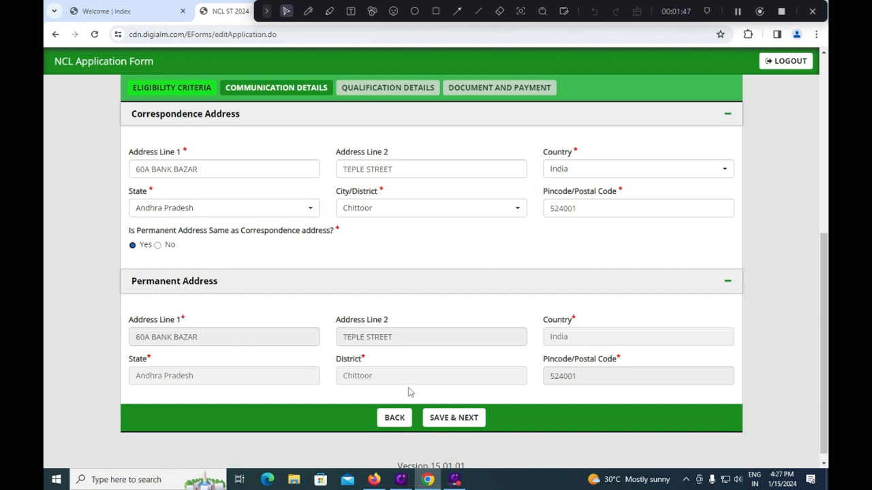
pyautogui.click(455, 418)
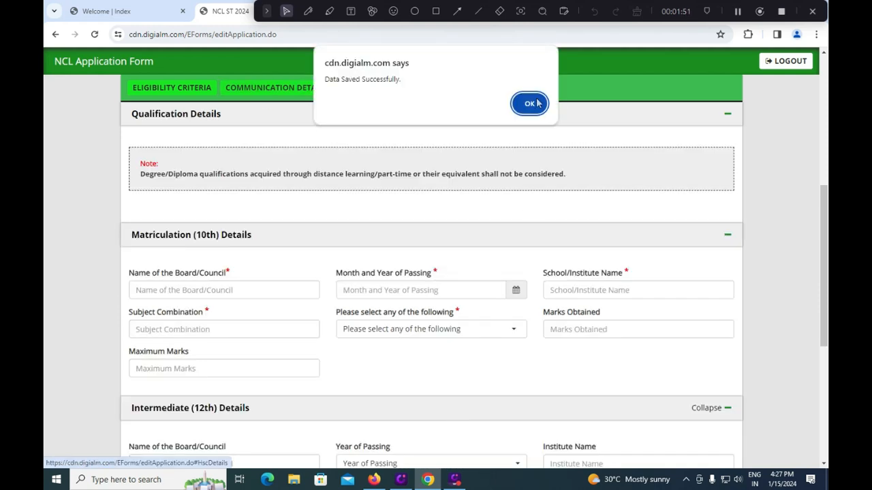
pyautogui.click(530, 104)
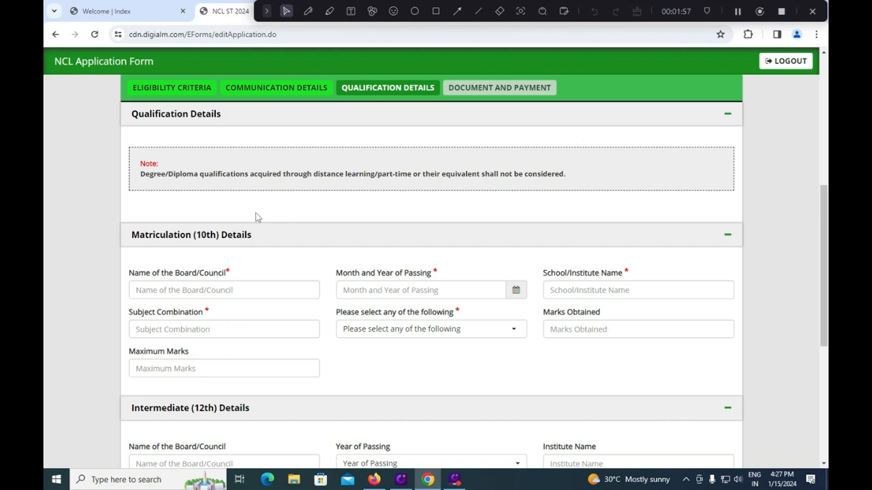
pyautogui.click(373, 480)
# Step: Highlight Table D's not-eligible diploma branches in the notice PDF, then return to the form
pyautogui.scroll(4, 420, 345)
pyautogui.scroll(15, 419, 344)
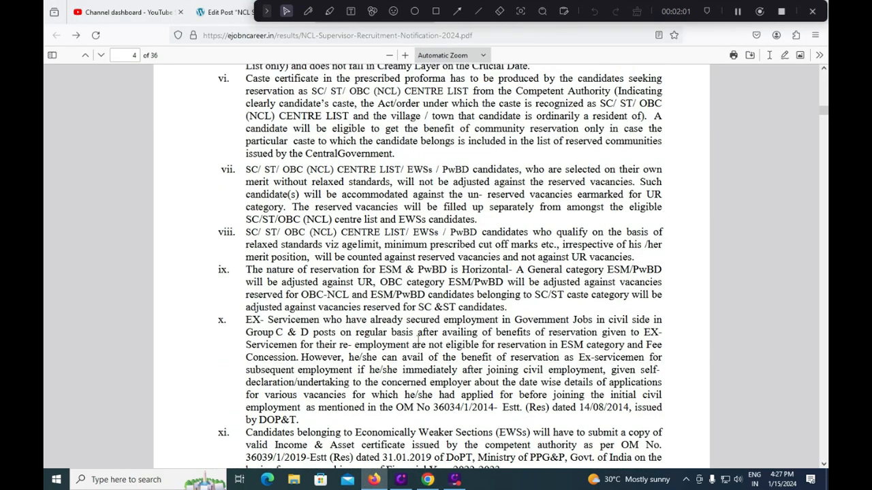
pyautogui.scroll(3, 419, 345)
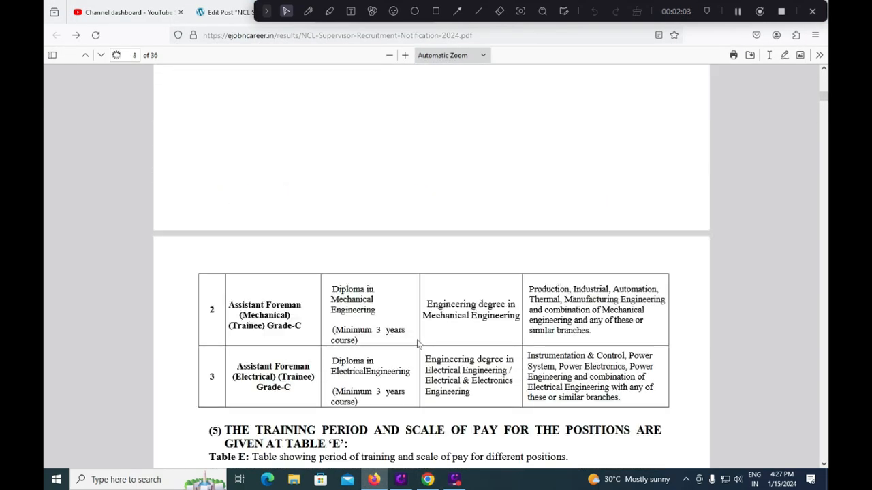
pyautogui.scroll(5, 416, 343)
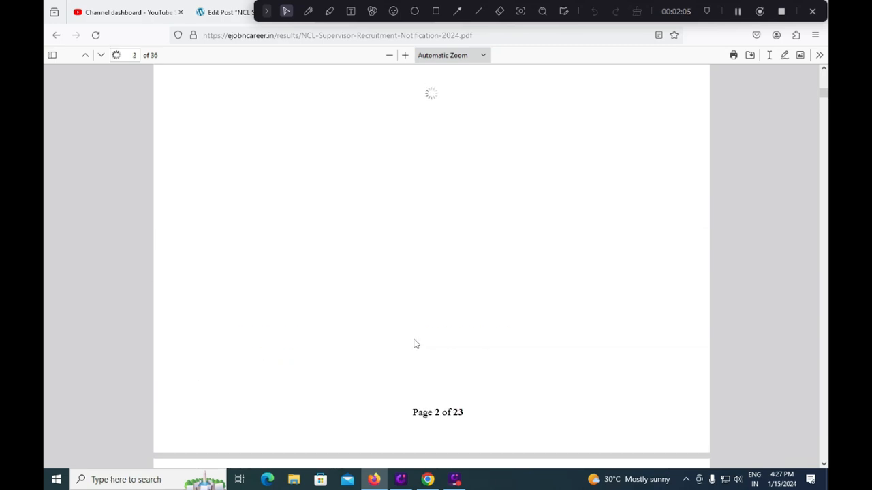
pyautogui.scroll(2, 412, 344)
pyautogui.scroll(-5, 412, 344)
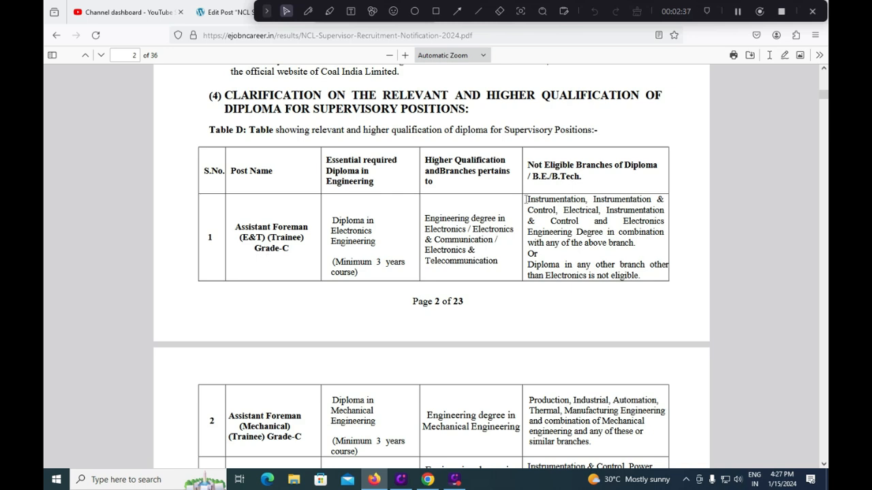
pyautogui.moveTo(527, 199); pyautogui.dragTo(635, 274)
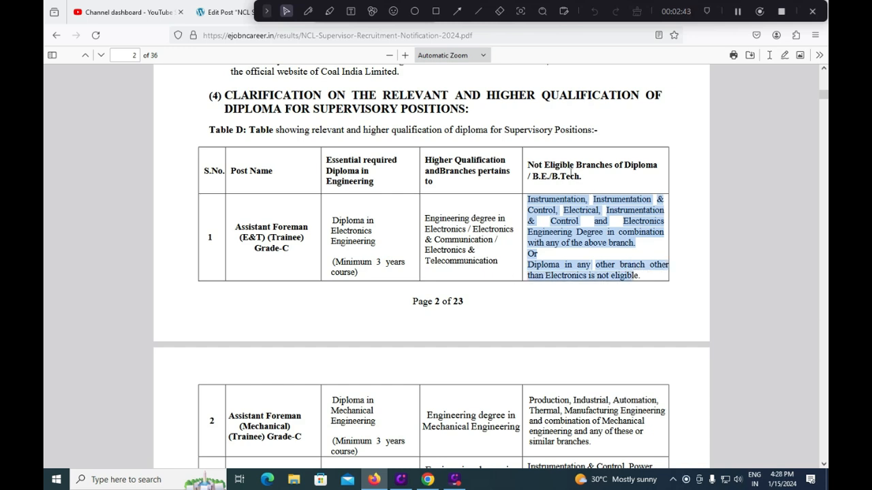
pyautogui.scroll(-1, 512, 230)
pyautogui.scroll(-3, 512, 230)
pyautogui.scroll(3, 583, 190)
pyautogui.scroll(-3, 368, 258)
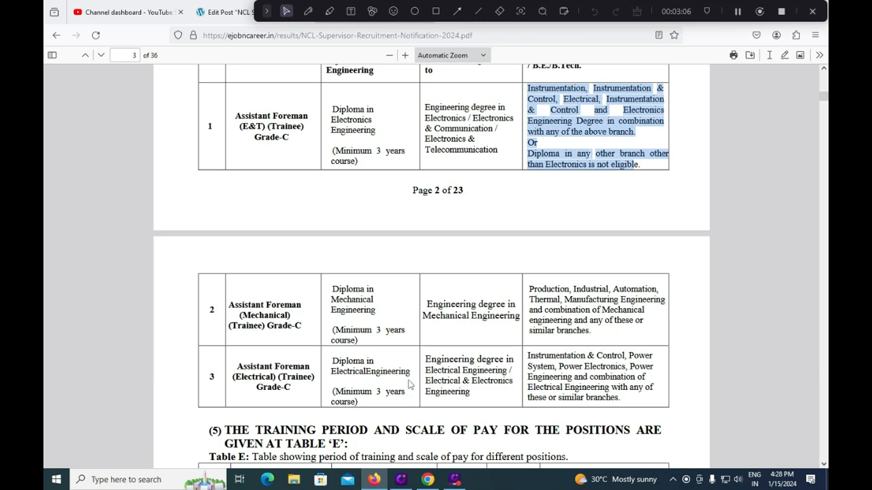
pyautogui.click(428, 479)
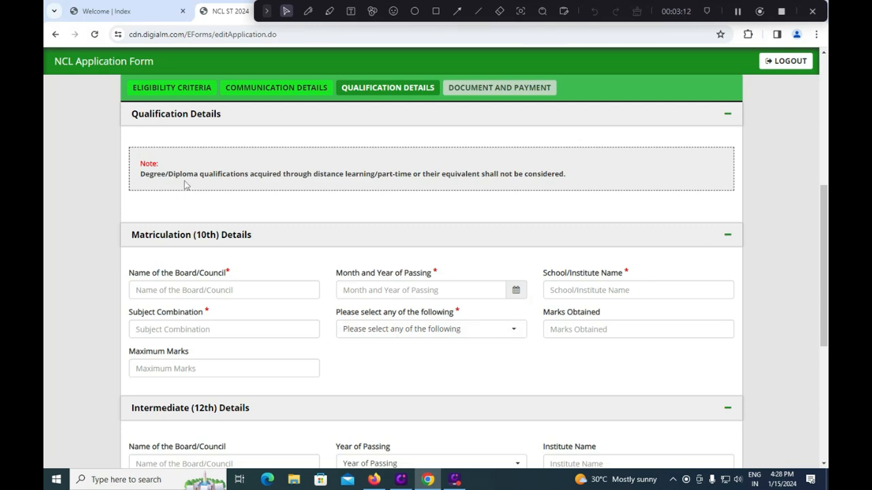
# Step: Enter 10th board CBSE and passing month 01/2015
pyautogui.click(198, 289)
pyautogui.write('cb')
pyautogui.press('BackSpace')
pyautogui.press('BackSpace')
pyautogui.write('CBSE')
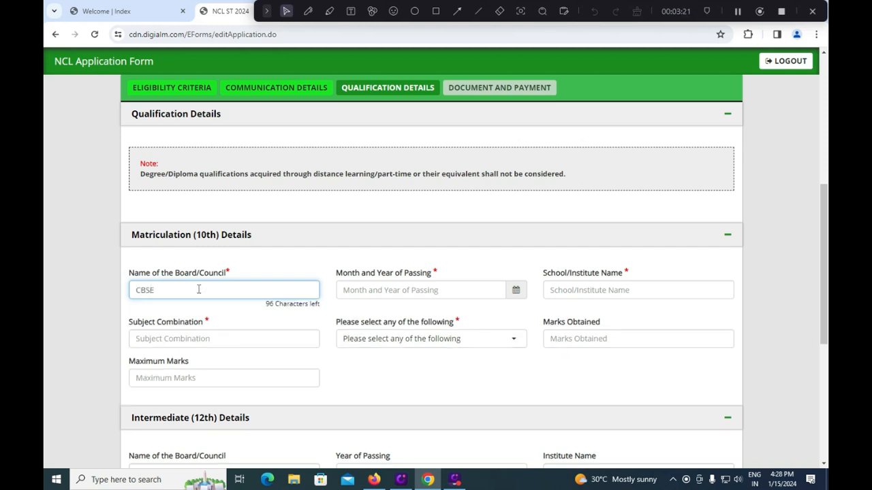
pyautogui.press('Tab')
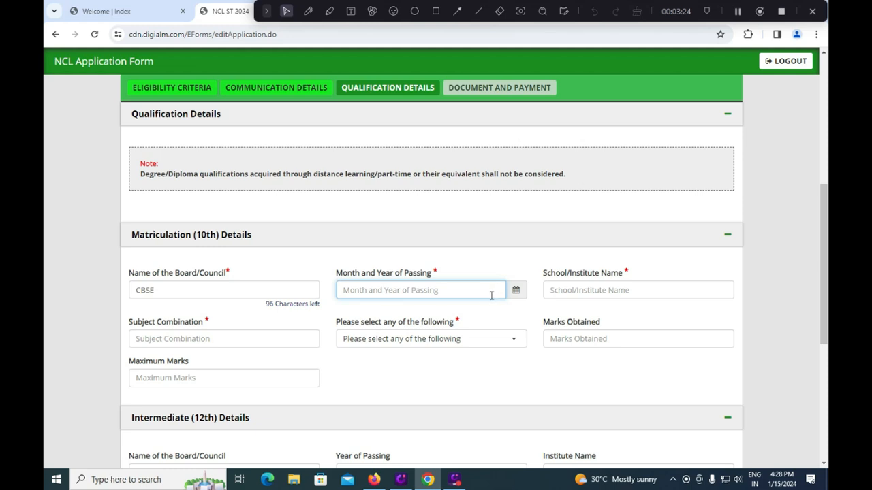
pyautogui.click(516, 290)
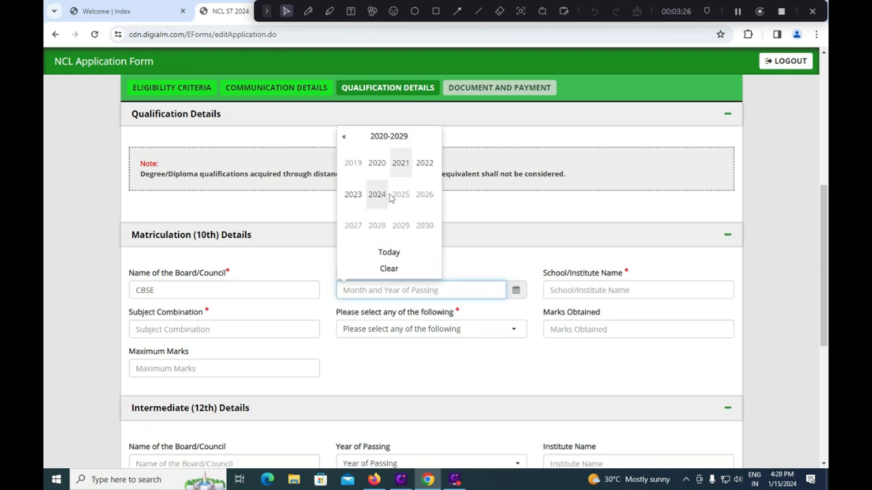
pyautogui.click(345, 138)
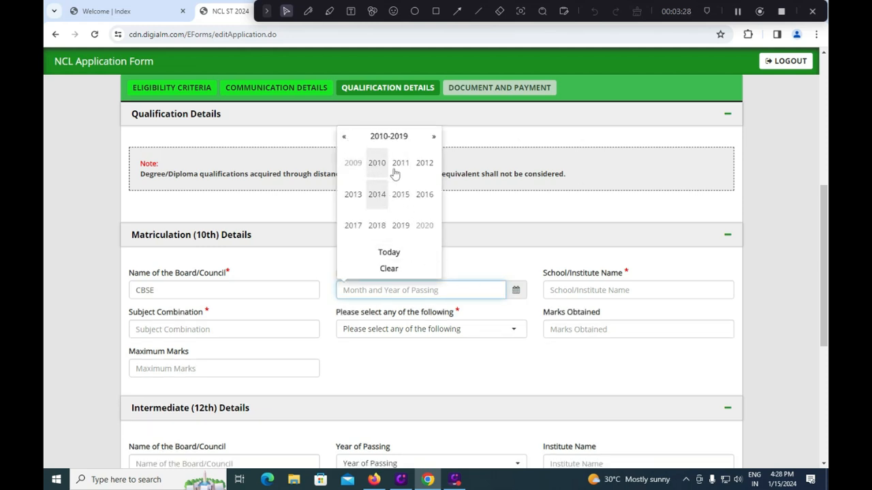
pyautogui.click(401, 194)
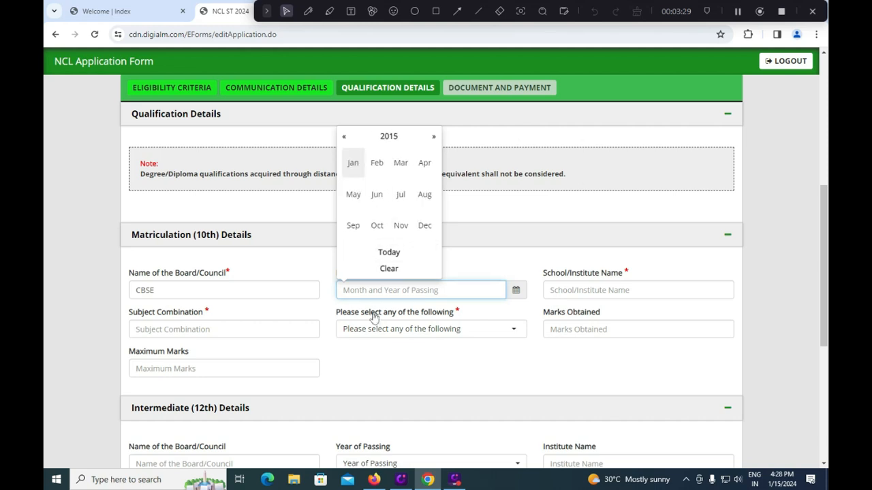
pyautogui.click(353, 164)
# Step: Enter school HINDU COLLEGE HIGH SCHOOL and subjects MATHS SOCIAL SCIENCE ENGLISH TELUGU
pyautogui.click(570, 289)
pyautogui.write('HINDU ')
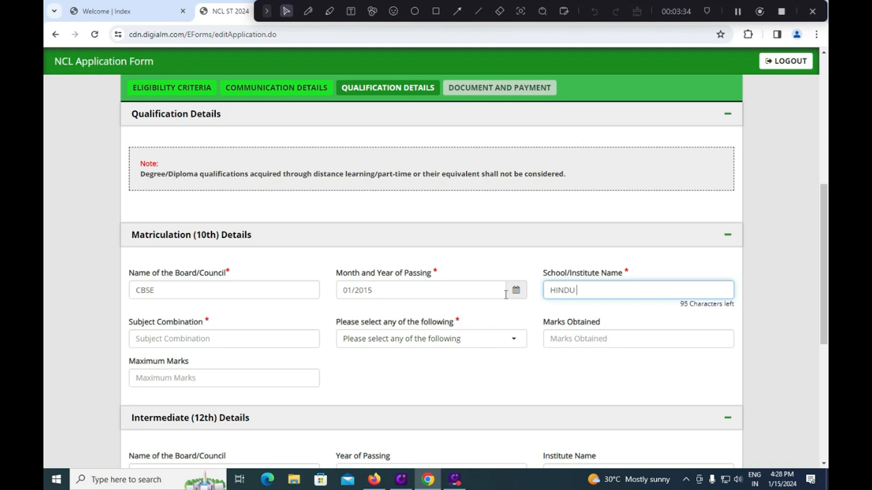
pyautogui.write('COLLEGE HIGH SCHOOL')
pyautogui.click(222, 343)
pyautogui.write('MATHS ')
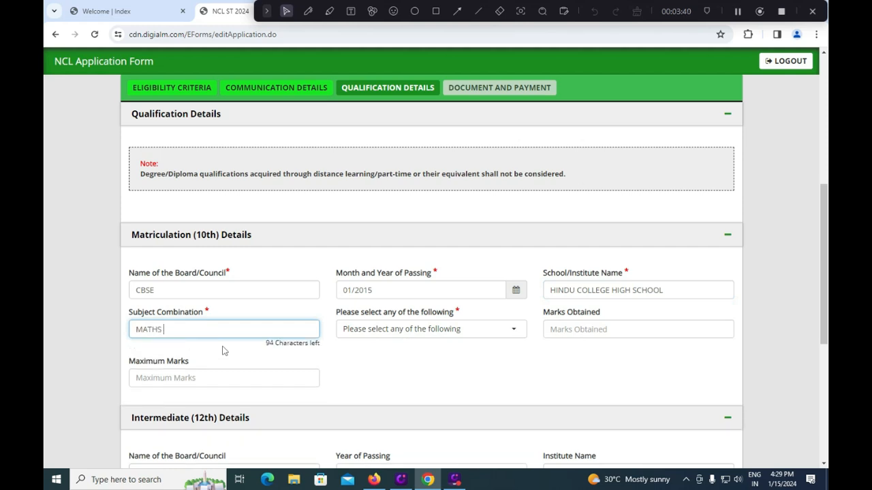
pyautogui.write('SOCIAL SCIENCE ENGLISH TELUGU')
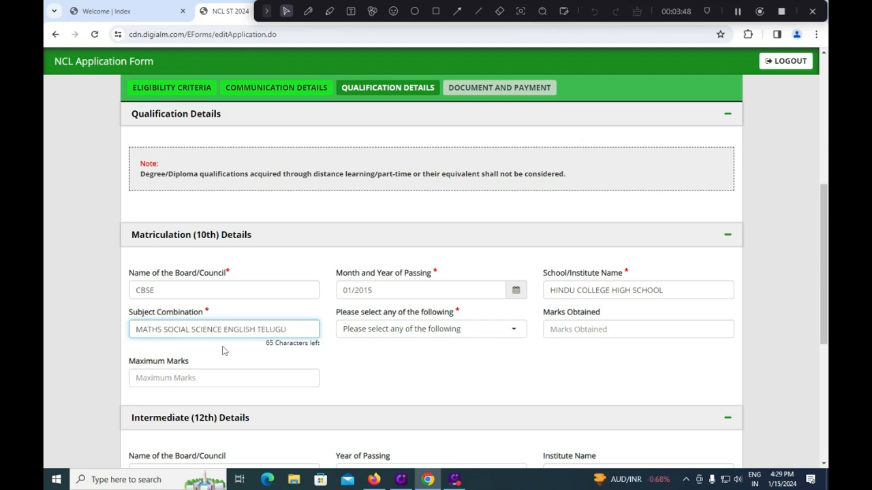
# Step: Set the 10th result format to CGPA with 7.5 out of 9.5
pyautogui.click(407, 331)
pyautogui.click(378, 401)
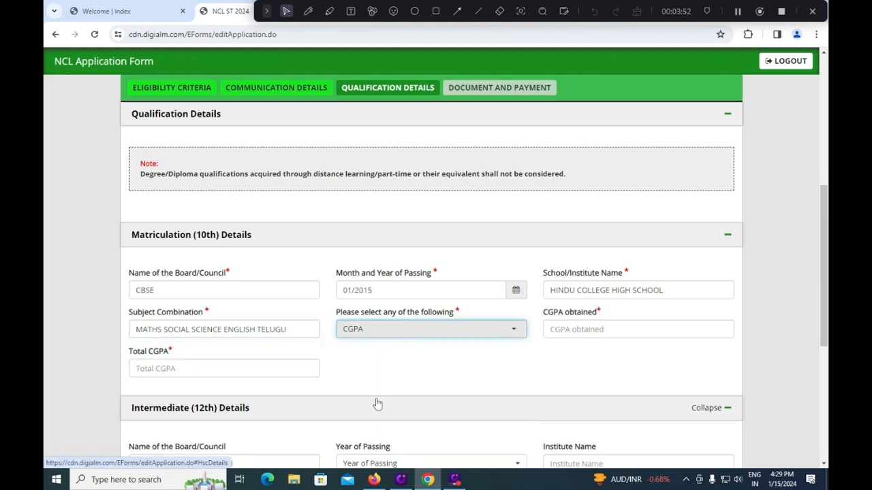
pyautogui.click(617, 331)
pyautogui.write('7.5')
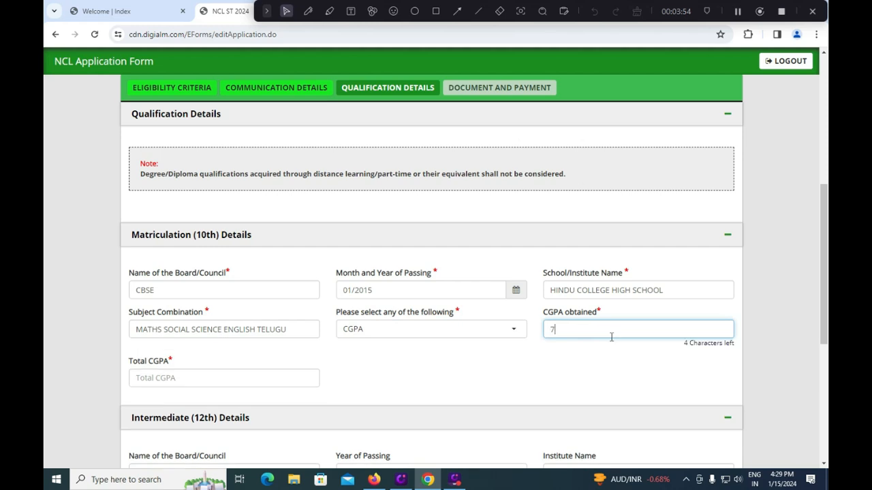
pyautogui.click(193, 374)
pyautogui.write('9.5')
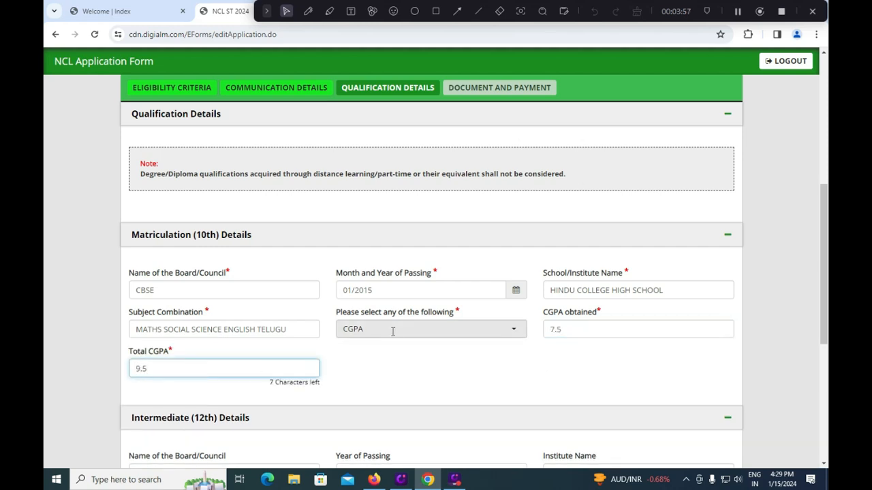
# Step: Switch the 10th result to Percentage with 480 out of 600 marks (80.00%)
pyautogui.click(433, 330)
pyautogui.click(387, 385)
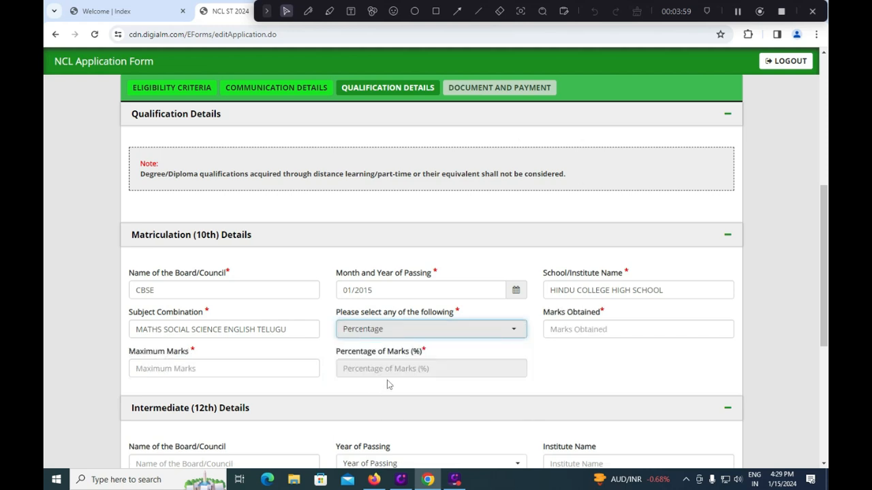
pyautogui.click(571, 330)
pyautogui.write('600')
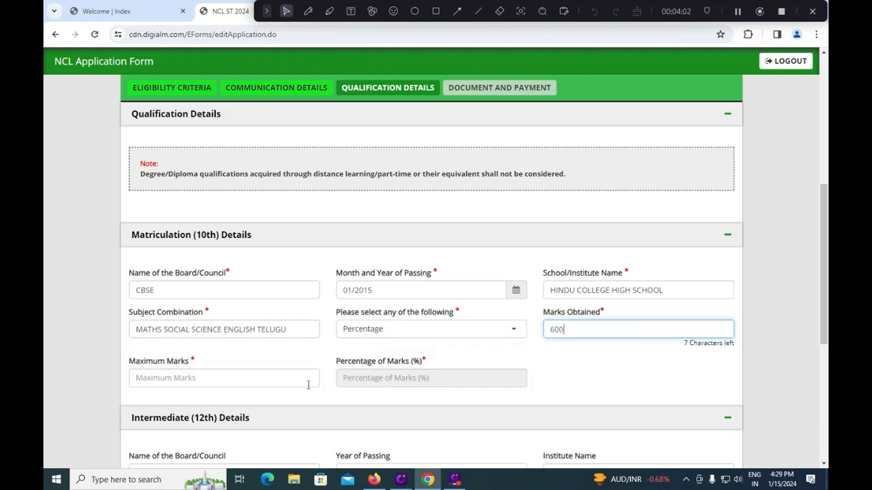
pyautogui.click(203, 374)
pyautogui.write('600')
pyautogui.doubleClick(567, 329)
pyautogui.write('480')
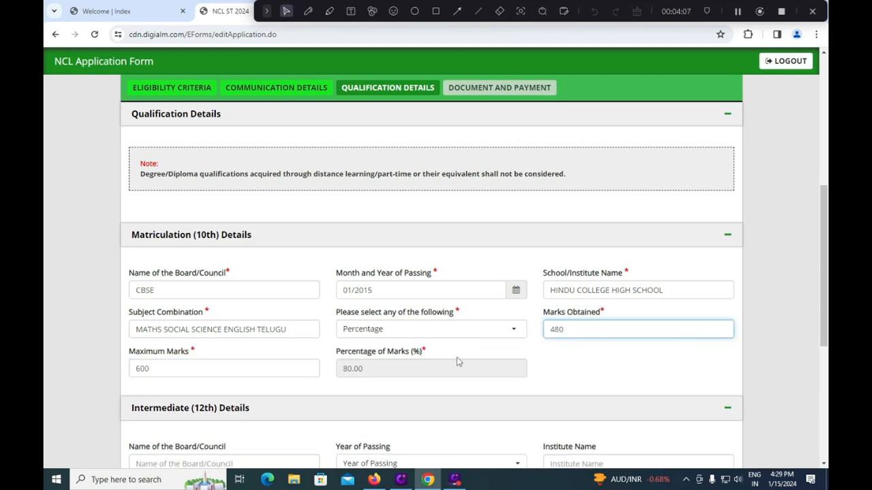
pyautogui.click(441, 365)
pyautogui.scroll(-2, 370, 368)
pyautogui.click(265, 356)
# Step: Enter 12th board APBIE, year 2017, institute HINDU COLLEGE, subjects PHYSICS CHEMISTRY MATHS
pyautogui.write('APBIE')
pyautogui.click(340, 355)
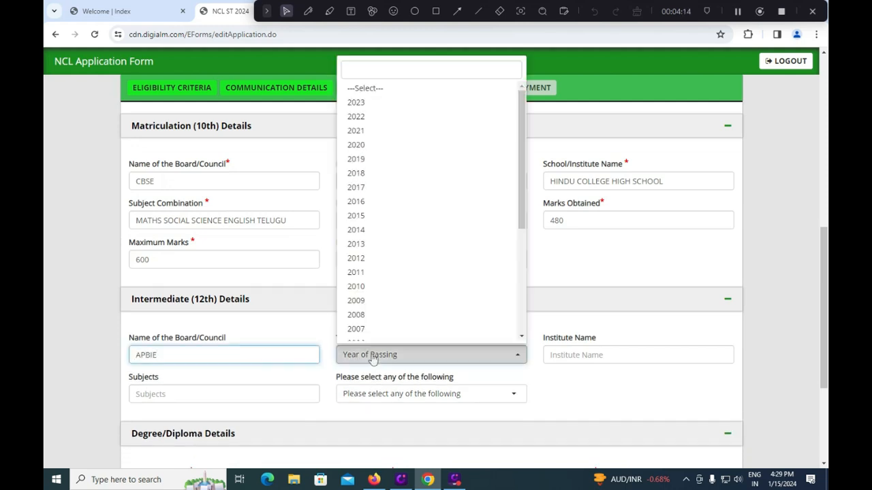
pyautogui.click(368, 189)
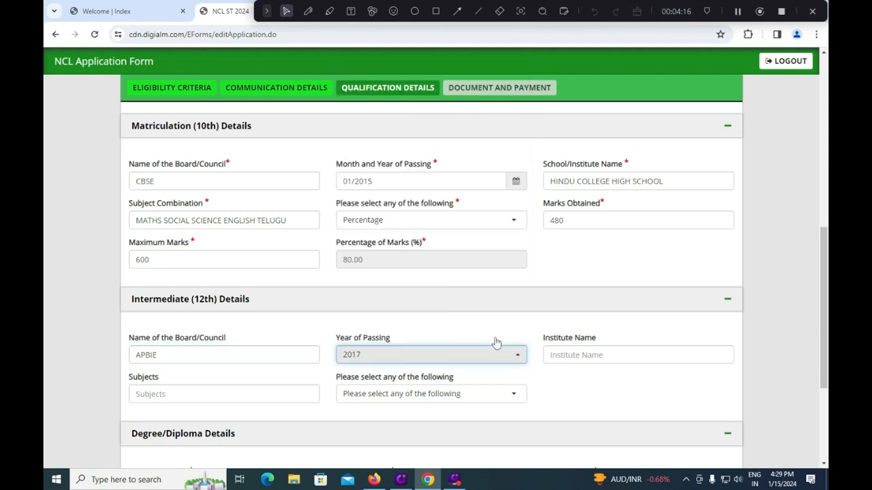
pyautogui.click(580, 359)
pyautogui.write('H')
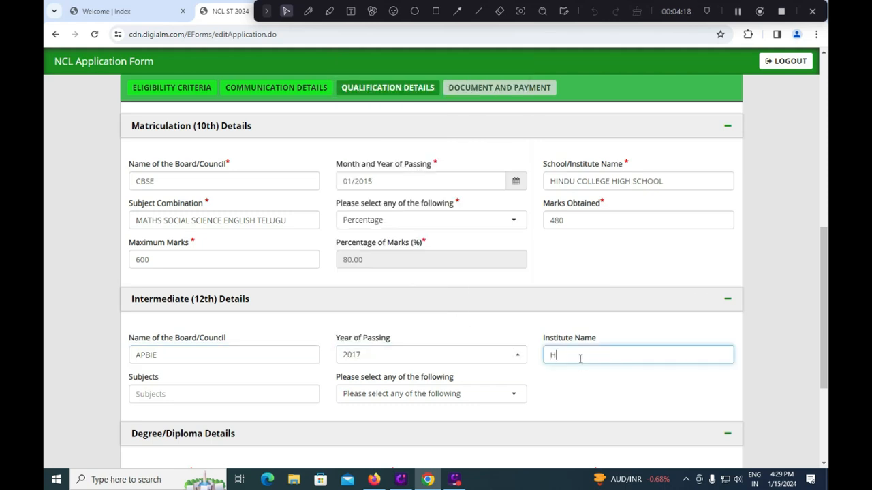
pyautogui.write('INDU COLLEGE')
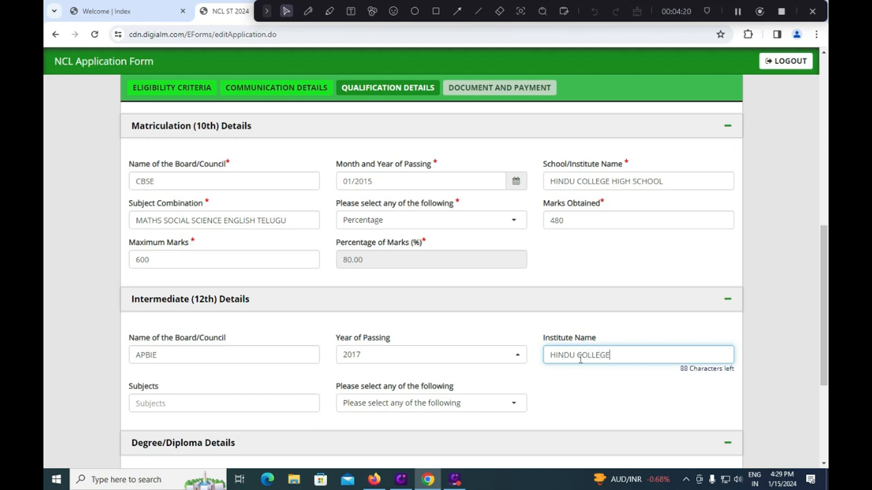
pyautogui.click(232, 407)
pyautogui.write('P')
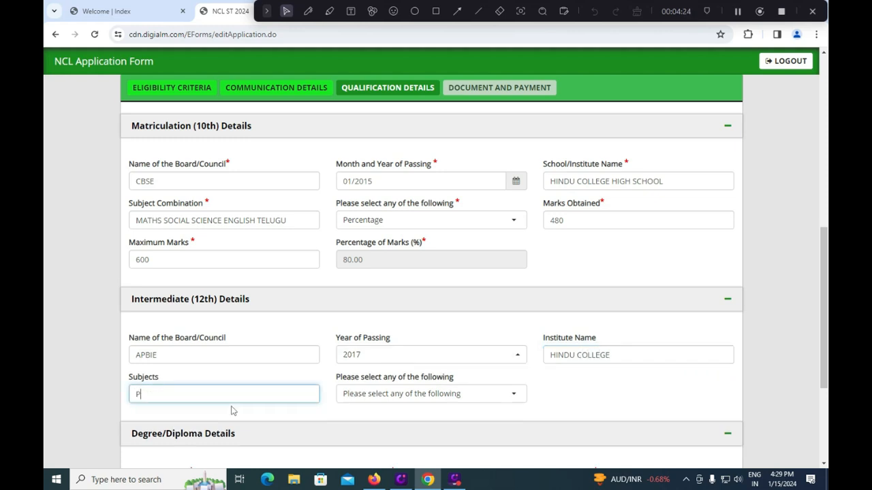
pyautogui.write('HYSICS CHEMIS')
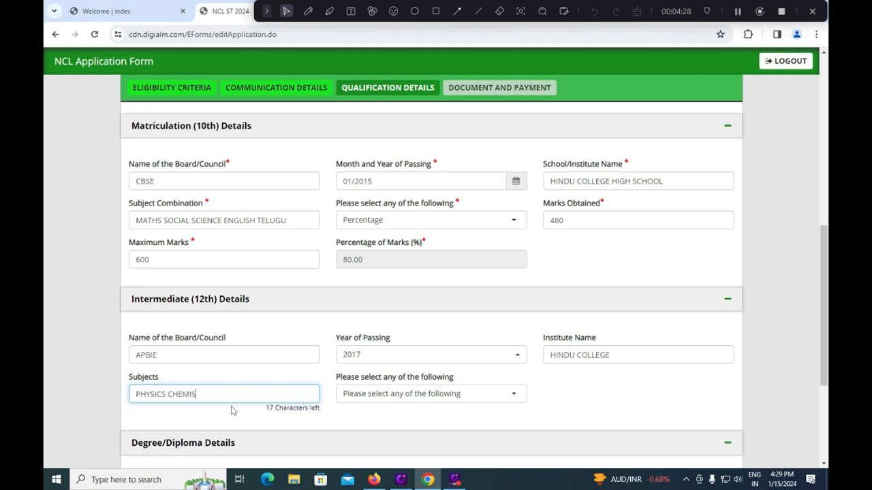
pyautogui.write('TRY MATHS')
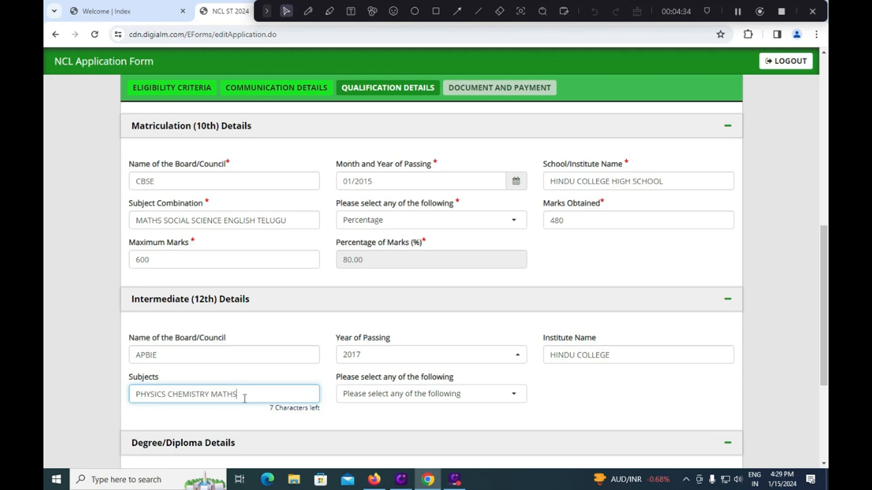
# Step: Set the 12th result format to CGPA with 8.5 out of 9.5
pyautogui.click(375, 399)
pyautogui.click(358, 359)
pyautogui.click(572, 401)
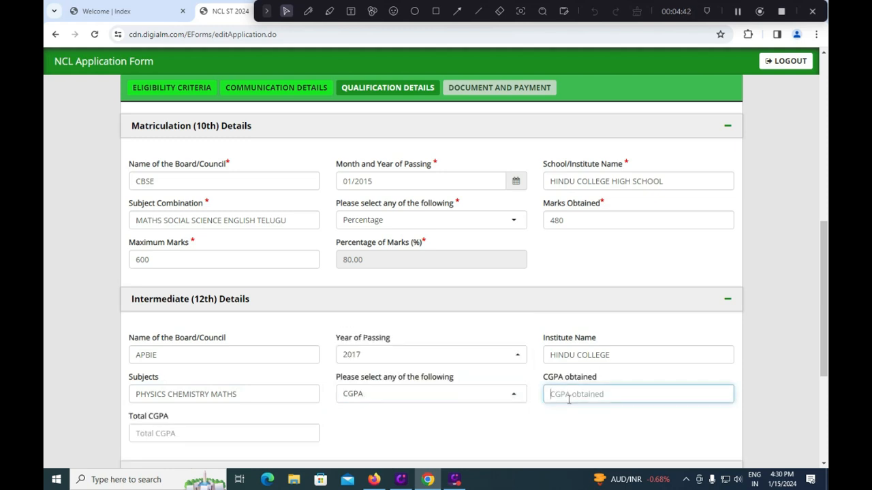
pyautogui.write('8.5')
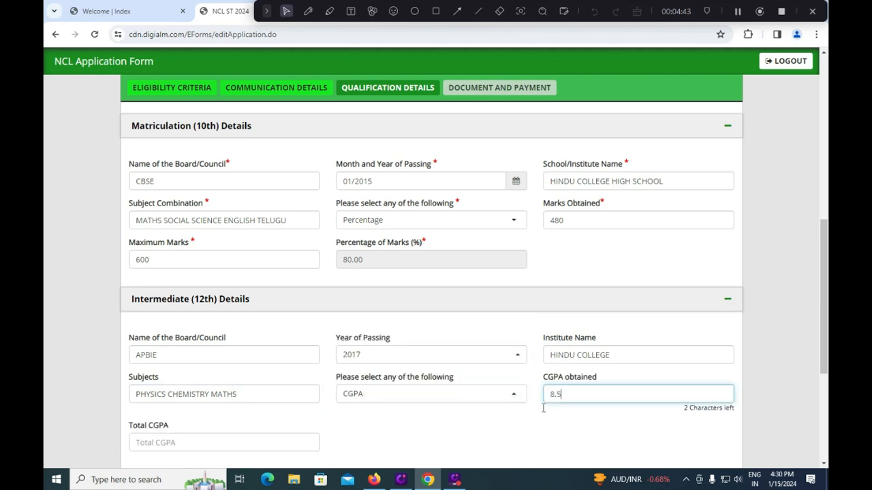
pyautogui.click(248, 434)
pyautogui.write('9.5')
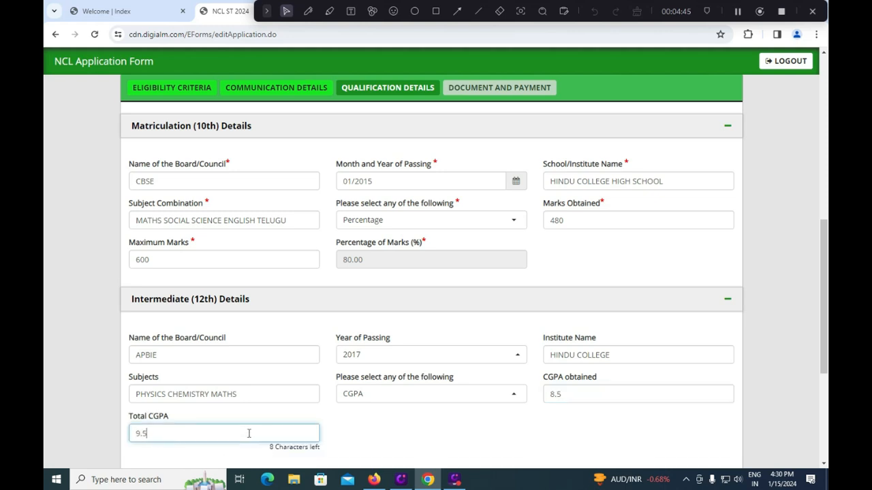
pyautogui.click(382, 432)
pyautogui.scroll(-3, 361, 388)
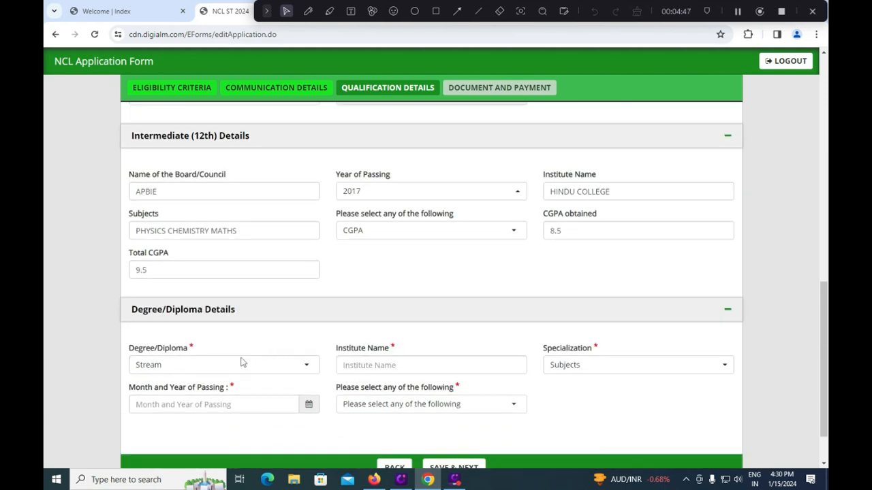
# Step: Choose Regular Engineering degree stream with Electronics and Communication specialization
pyautogui.click(227, 365)
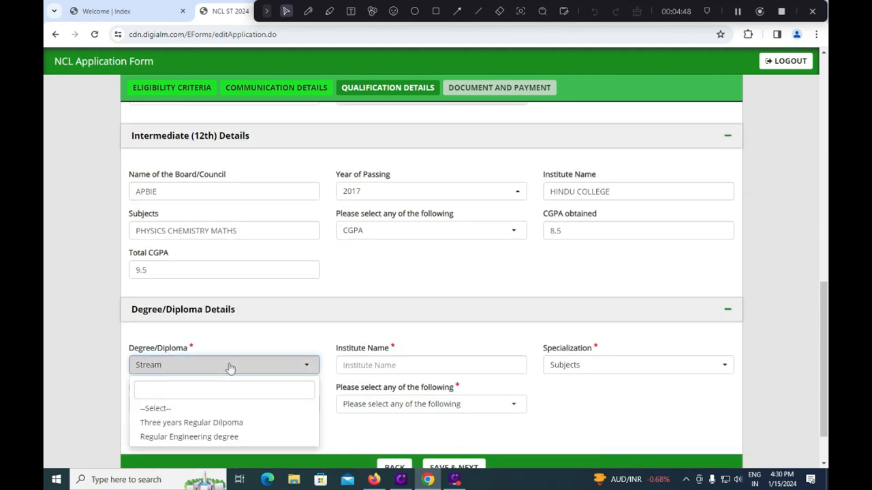
pyautogui.click(225, 438)
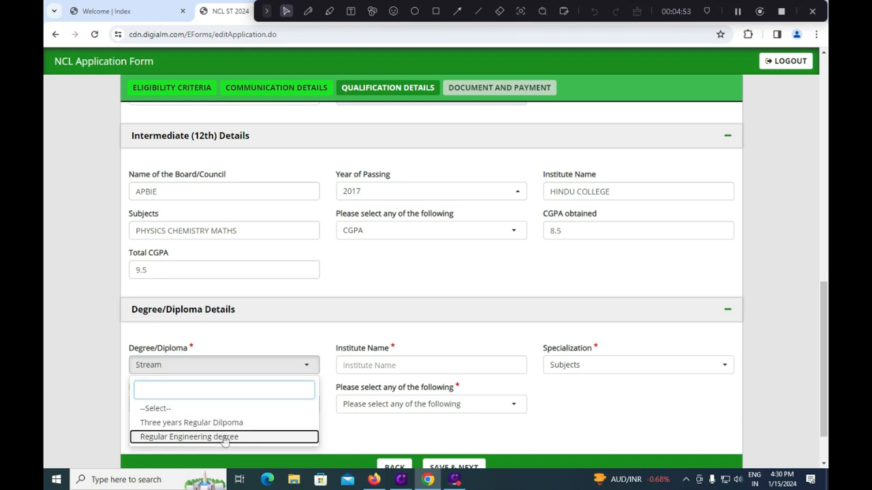
pyautogui.click(225, 438)
pyautogui.click(369, 366)
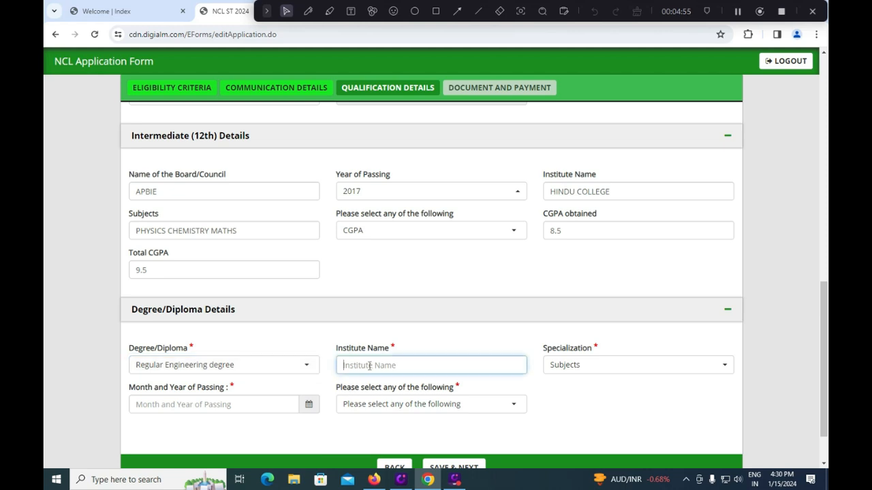
pyautogui.click(583, 367)
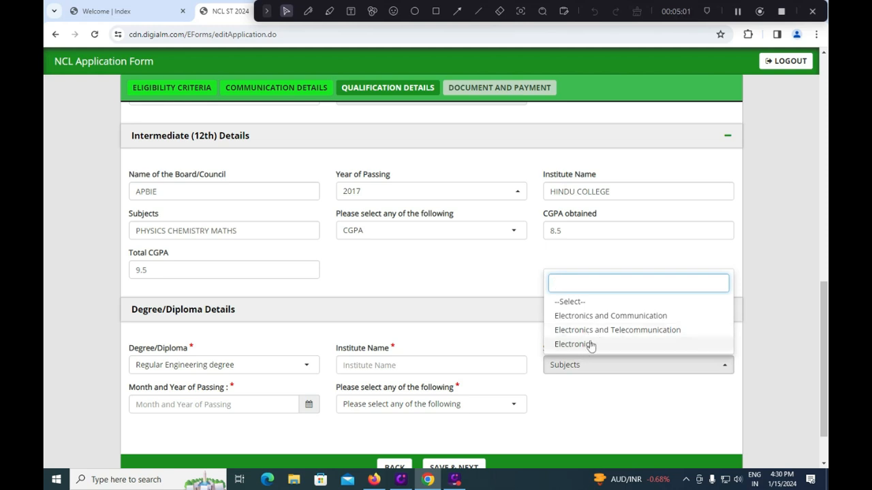
pyautogui.click(604, 317)
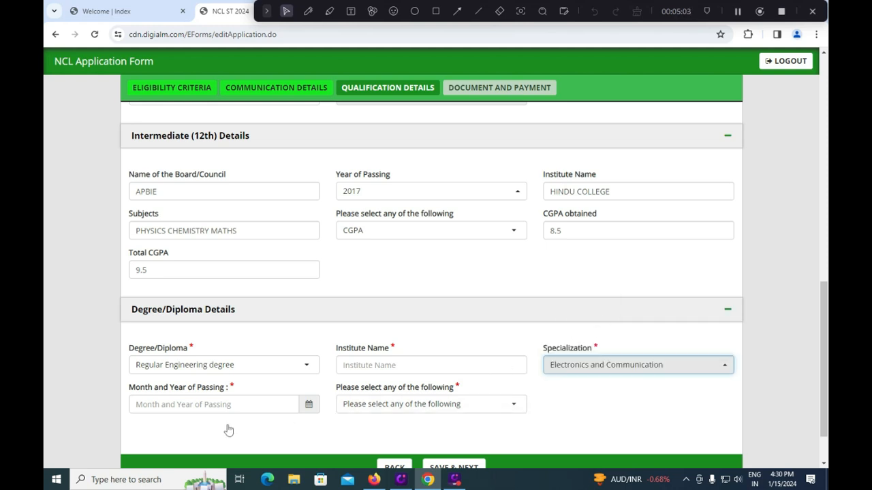
# Step: Set the degree passing month and year to 03/2022
pyautogui.click(314, 410)
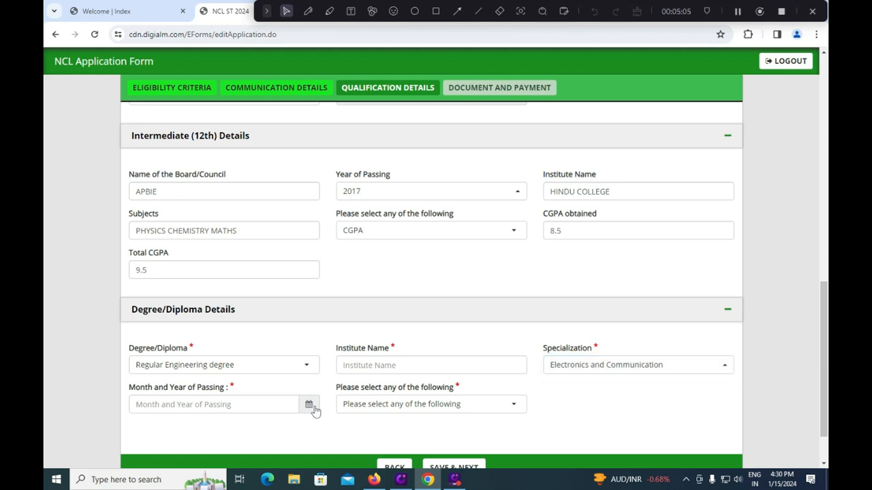
pyautogui.click(315, 411)
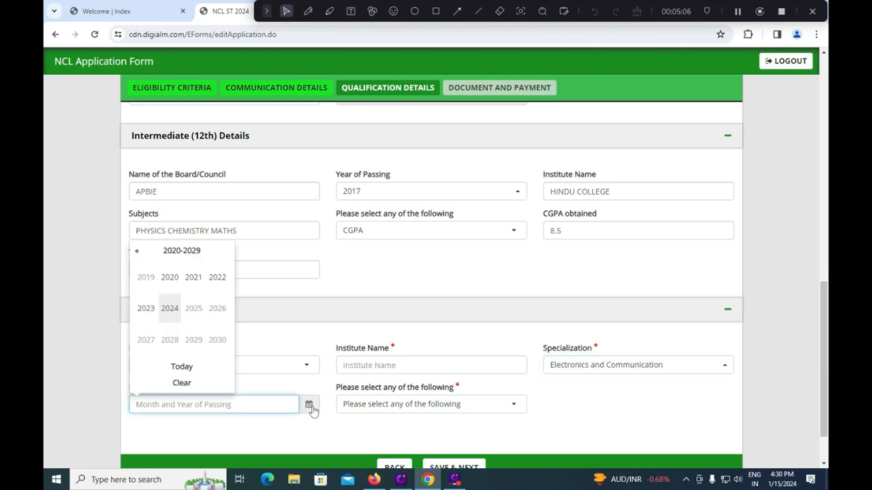
pyautogui.click(219, 282)
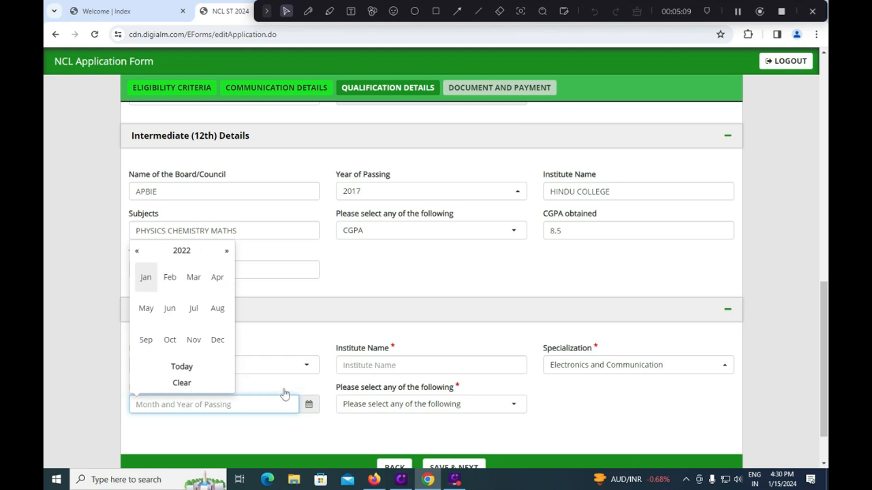
pyautogui.click(194, 277)
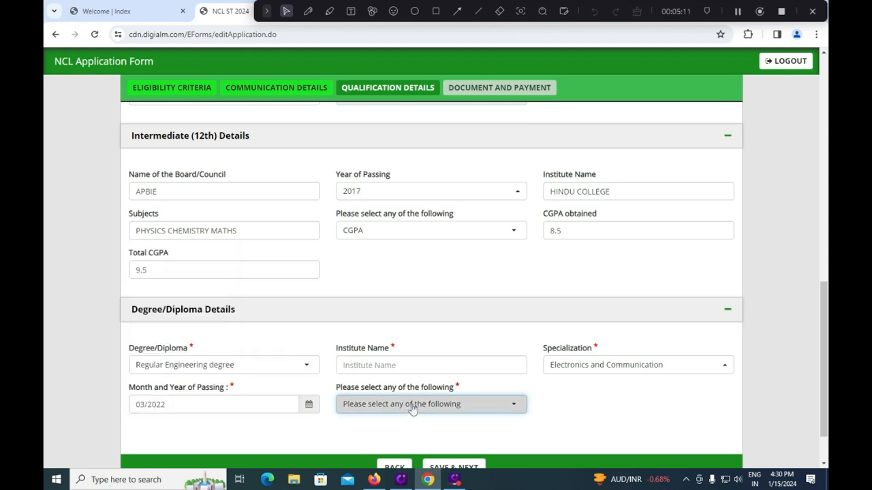
# Step: Set the degree result format to CGPA with 7.5 out of 9.5
pyautogui.click(413, 409)
pyautogui.click(375, 373)
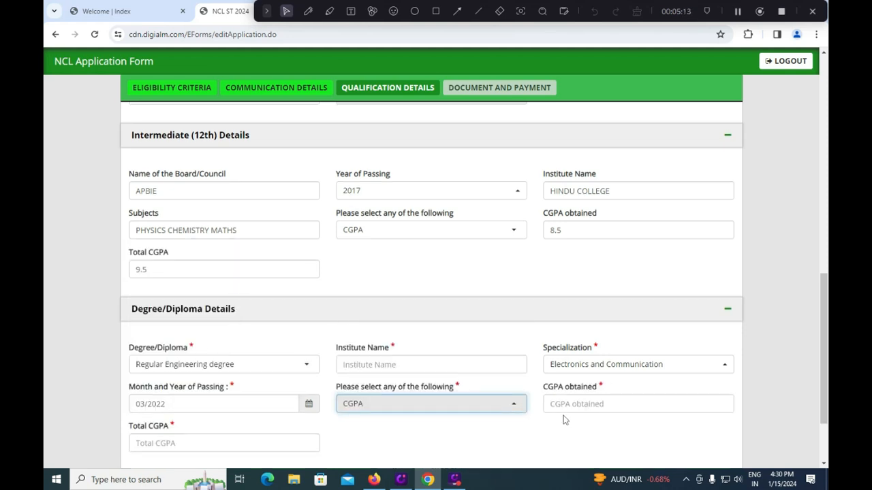
pyautogui.scroll(-1, 569, 412)
pyautogui.click(593, 352)
pyautogui.write('7.5')
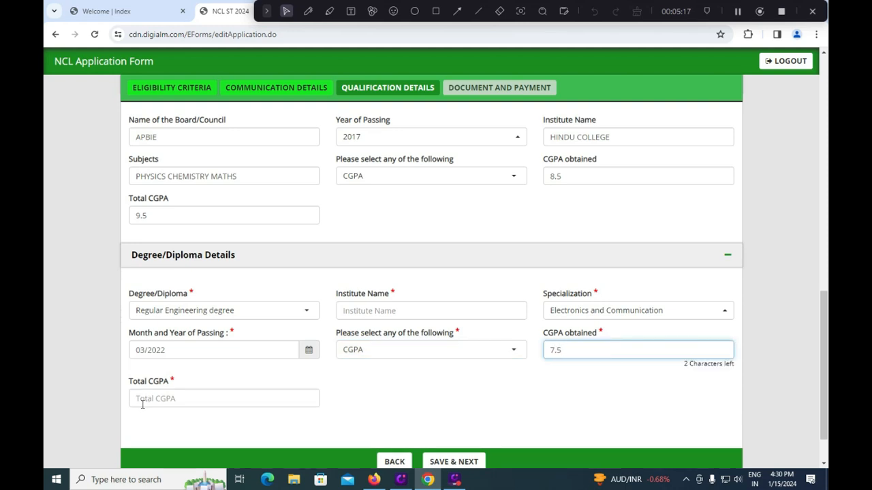
pyautogui.click(149, 403)
pyautogui.write('9.5')
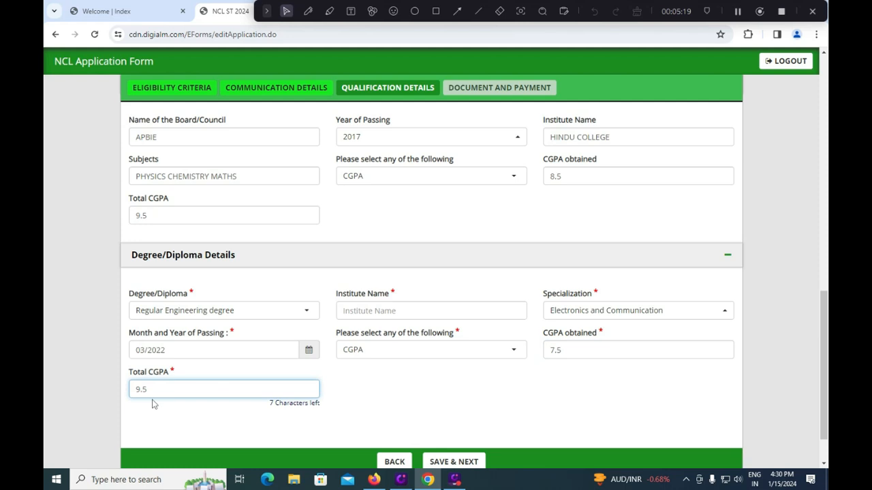
pyautogui.scroll(-1, 177, 395)
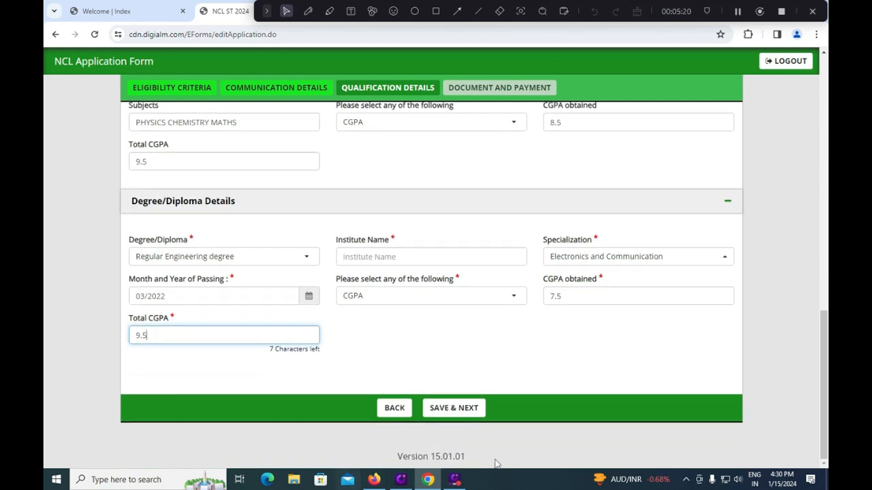
# Step: Save the qualification details and check each document's upload requirements
pyautogui.click(450, 412)
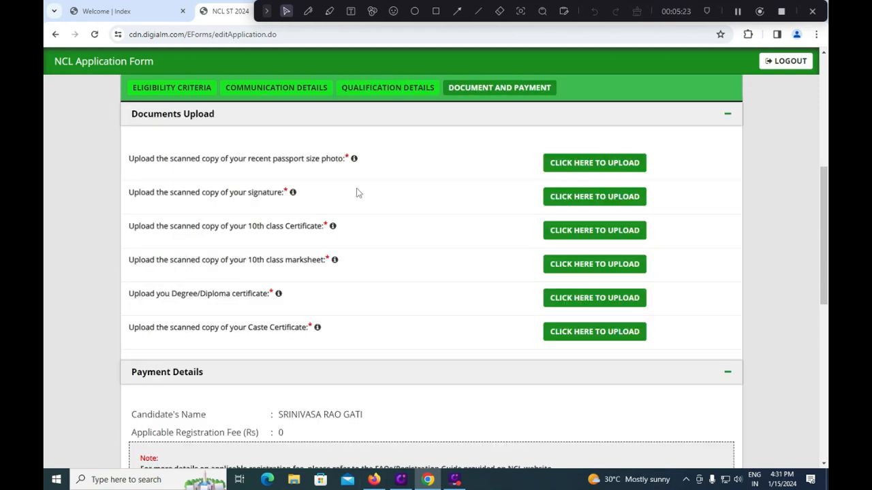
pyautogui.moveTo(355, 159)
pyautogui.moveTo(293, 195)
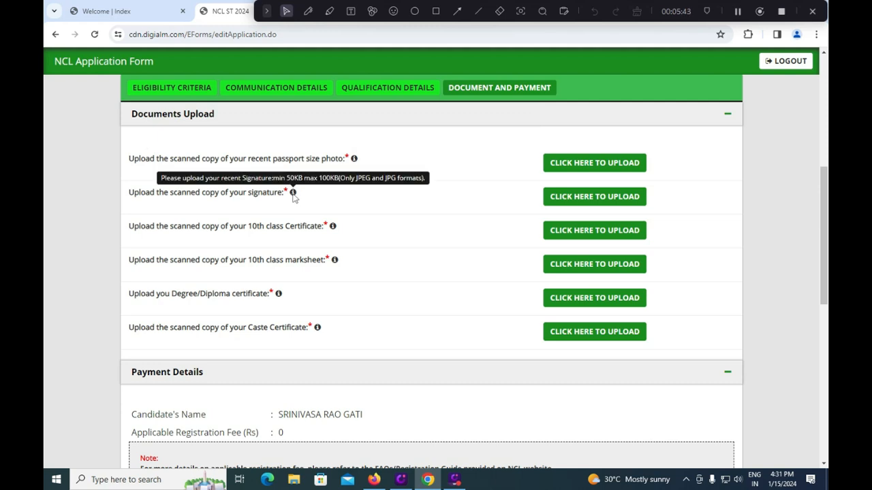
pyautogui.moveTo(330, 229)
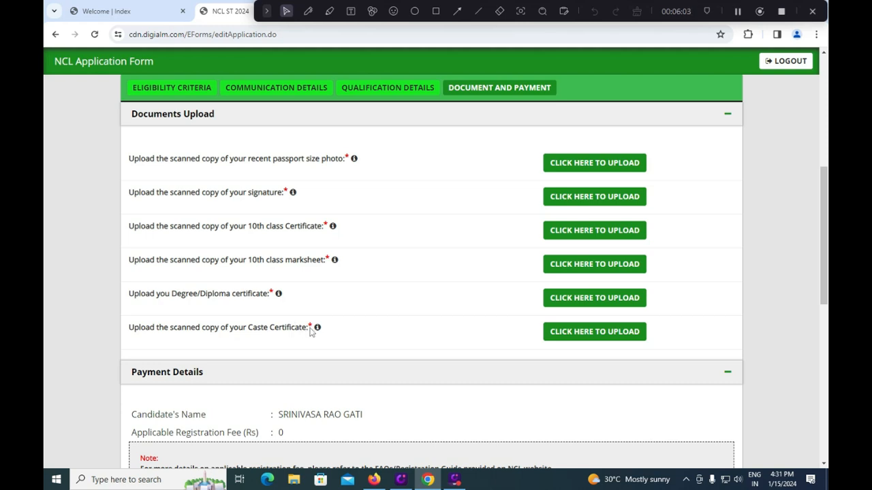
pyautogui.moveTo(317, 330)
# Step: Scroll down to Payment Details showing the Rs 0 registration fee
pyautogui.scroll(-1, 325, 319)
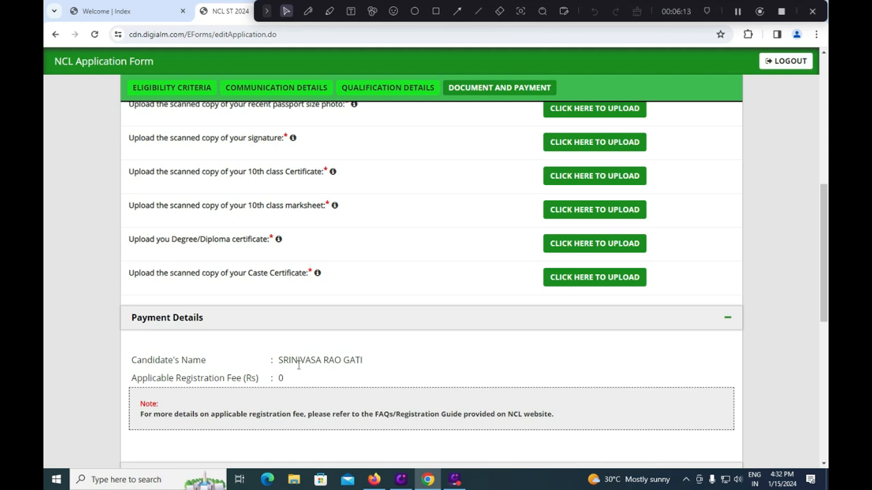
pyautogui.scroll(-1, 299, 365)
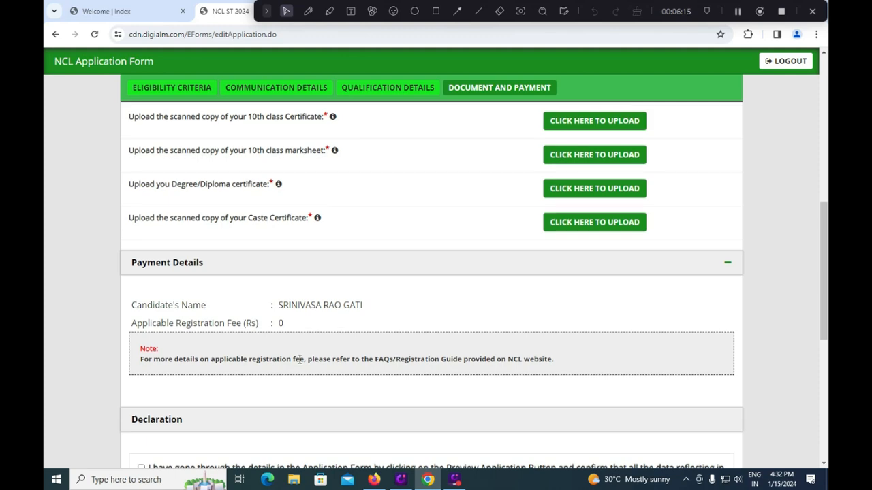
pyautogui.scroll(-1, 298, 365)
pyautogui.scroll(-1, 299, 365)
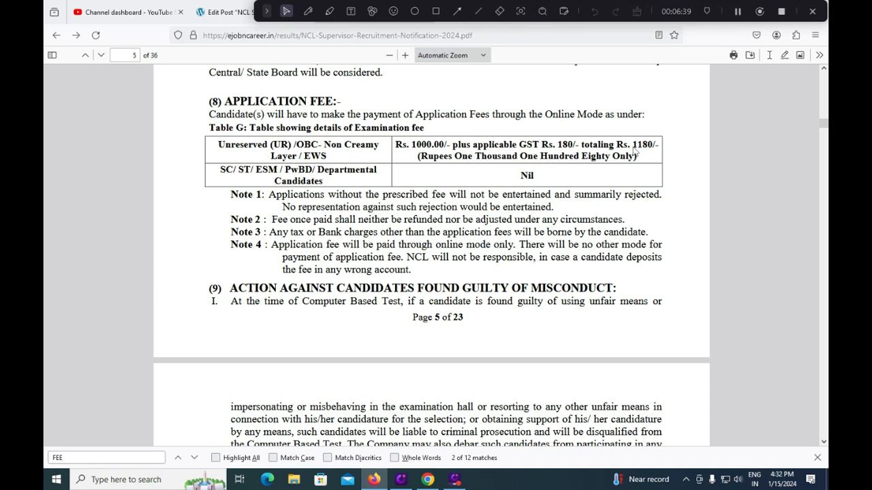
# Step: Highlight the Rs. 1180/- total fee in the notification's Table G
pyautogui.moveTo(633, 145); pyautogui.dragTo(656, 145)
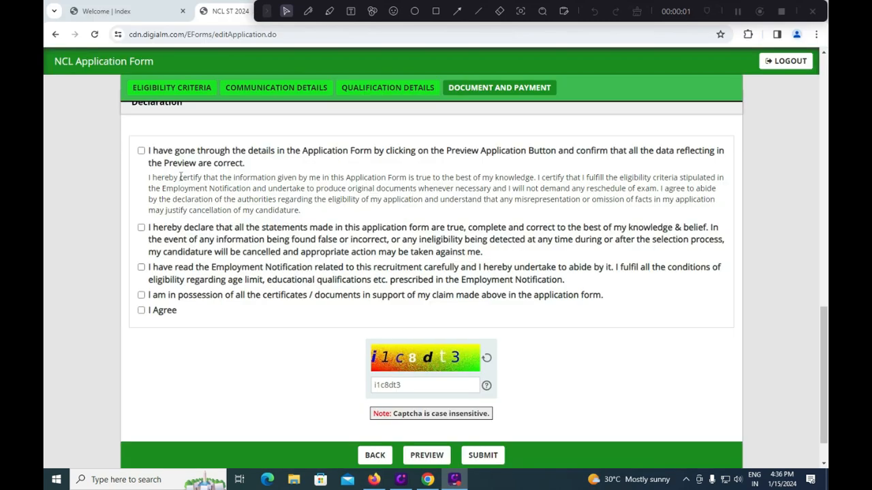
# Step: Tick the preview-checked, statements-true, notification-read, certificates-held and I Agree declarations, then preview
pyautogui.click(141, 151)
pyautogui.click(141, 228)
pyautogui.click(141, 267)
pyautogui.click(141, 295)
pyautogui.click(141, 310)
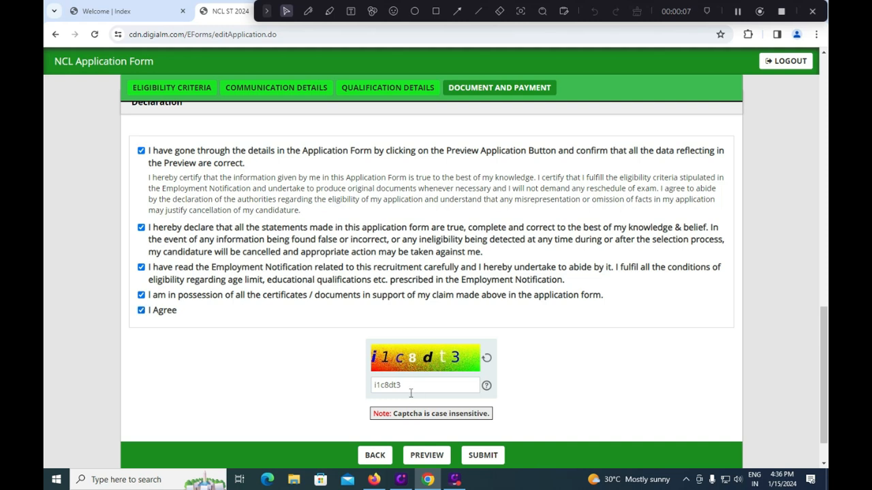
pyautogui.click(427, 455)
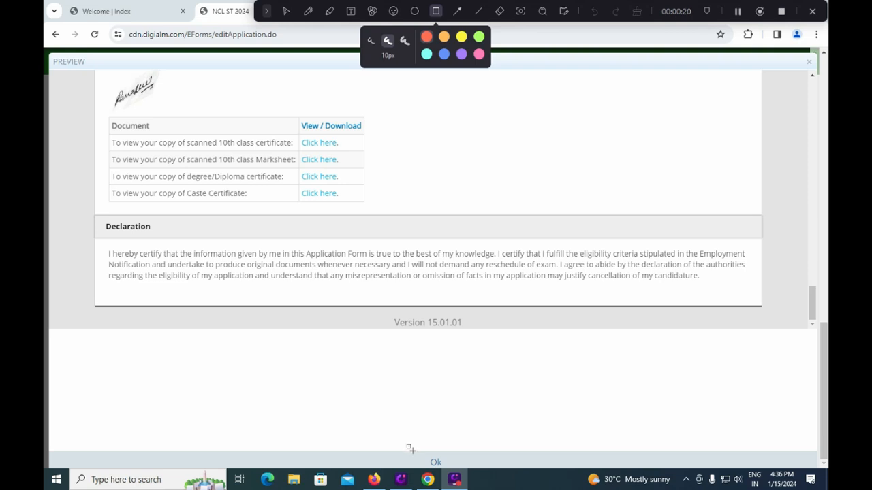
# Step: Close the preview with Ok, submit the form, and accept the data-use terms in Instructions
pyautogui.moveTo(407, 449); pyautogui.dragTo(470, 472)
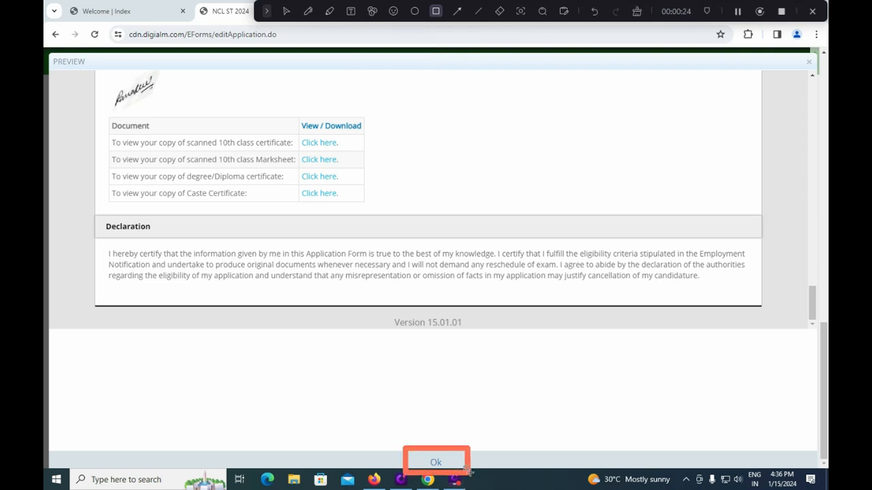
pyautogui.click(443, 463)
pyautogui.moveTo(457, 391)
pyautogui.mouseDown()
pyautogui.moveTo(496, 440)
pyautogui.moveTo(518, 425)
pyautogui.mouseUp()
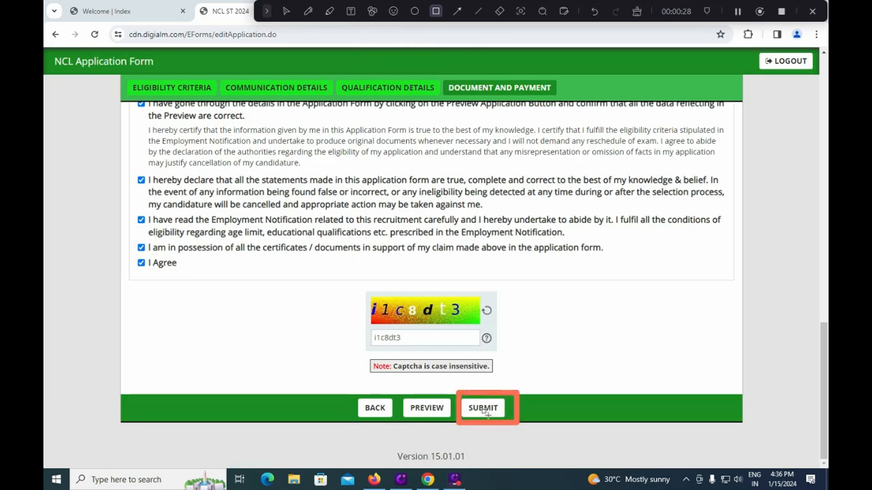
pyautogui.moveTo(336, 385); pyautogui.dragTo(400, 429)
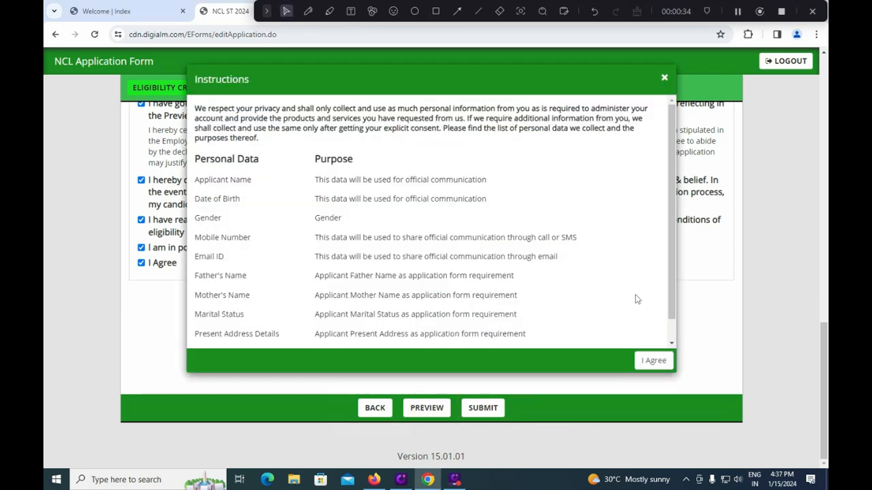
pyautogui.click(652, 361)
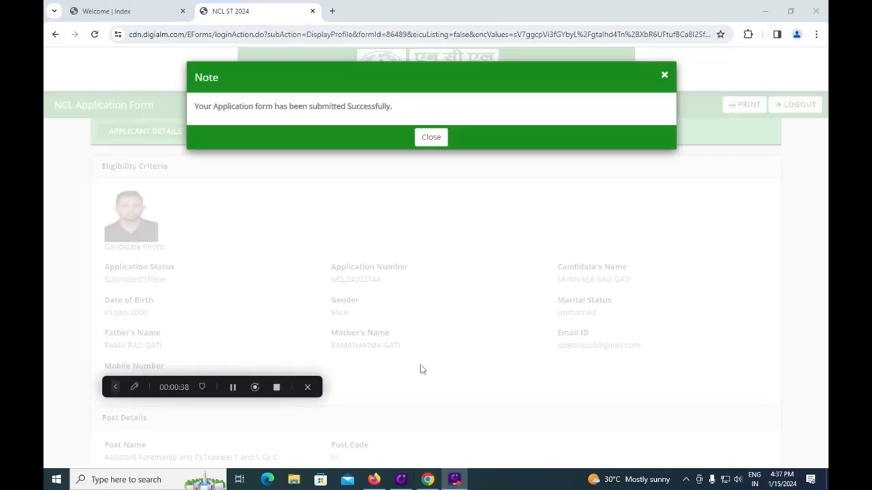
# Step: Close the success note, go back to the Welcome | Index page, and select the Helpline No
pyautogui.click(431, 138)
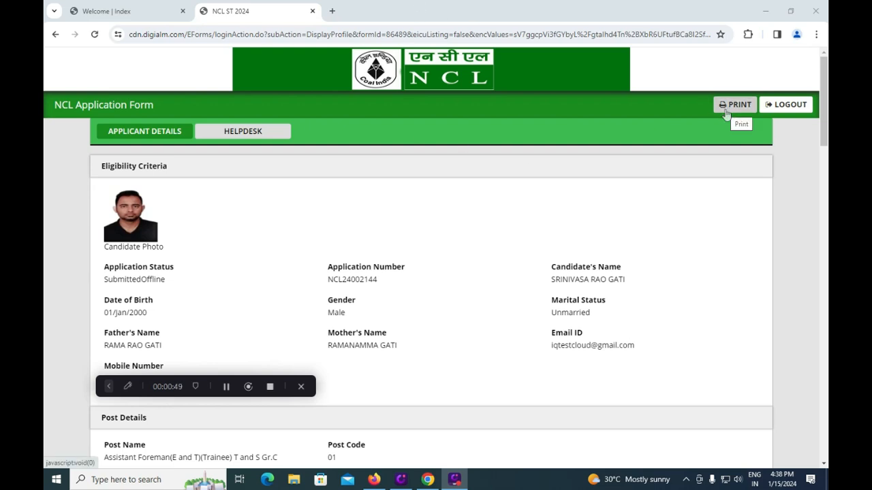
pyautogui.hotkey('ctrl', 'shift', 'Tab')
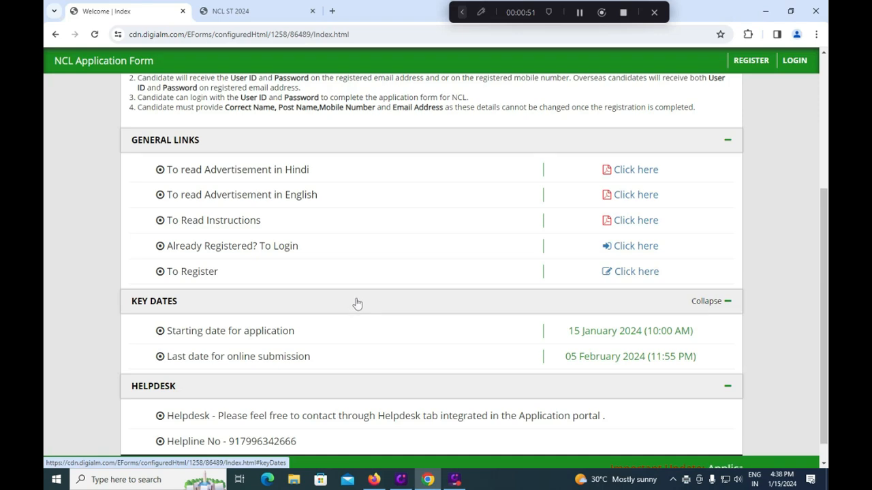
pyautogui.scroll(3, 359, 302)
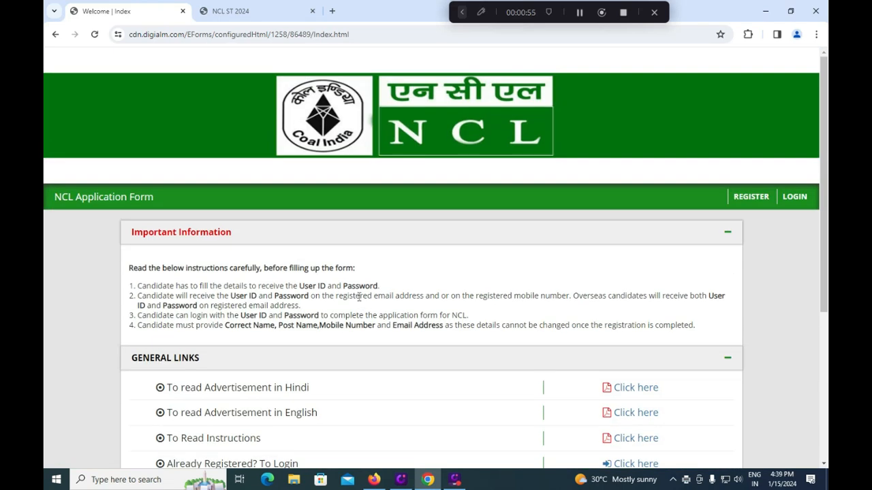
pyautogui.scroll(-5, 359, 297)
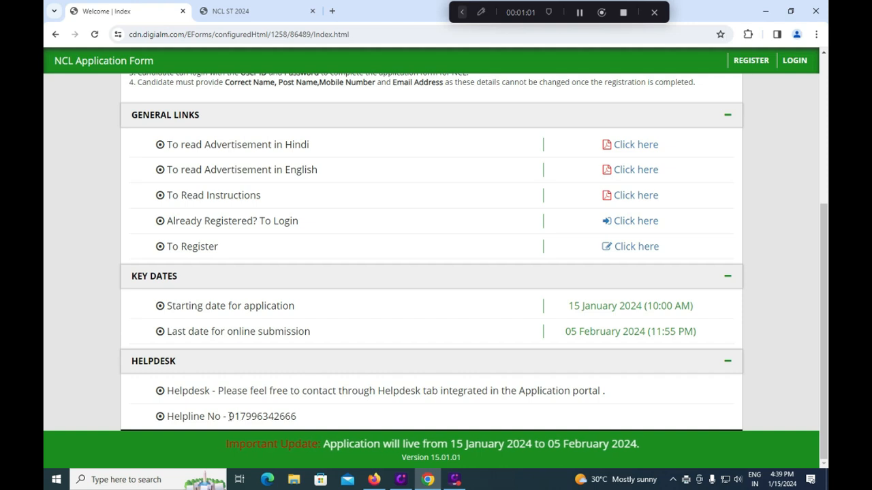
pyautogui.moveTo(228, 416); pyautogui.dragTo(298, 418)
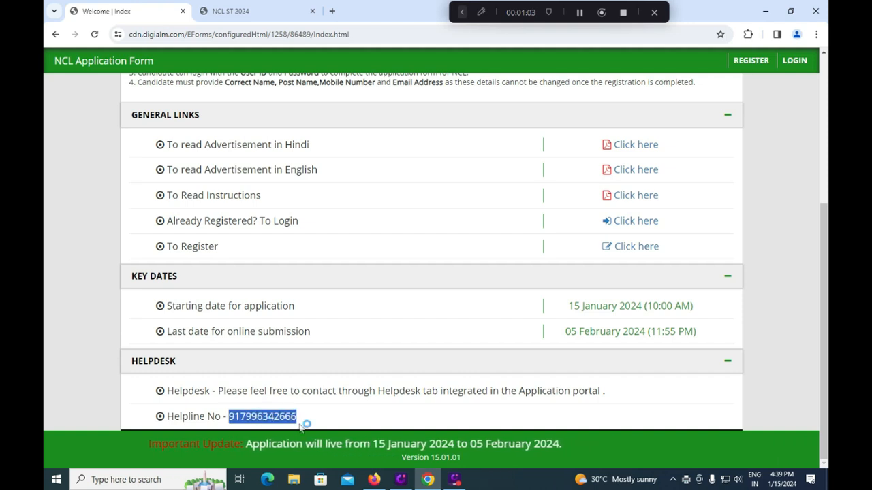